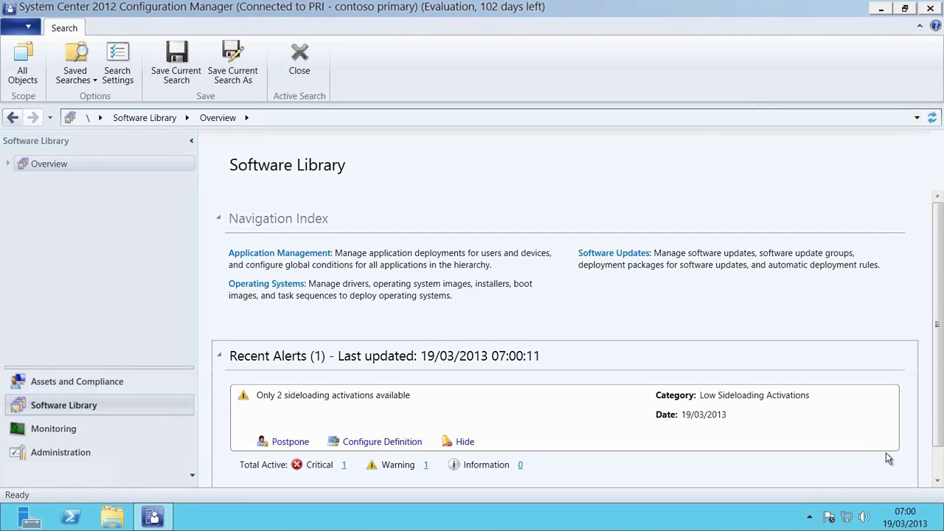
- Set Code Signing.cer as the Windows RT certificate for the Intune subscription and save
click(76, 458)
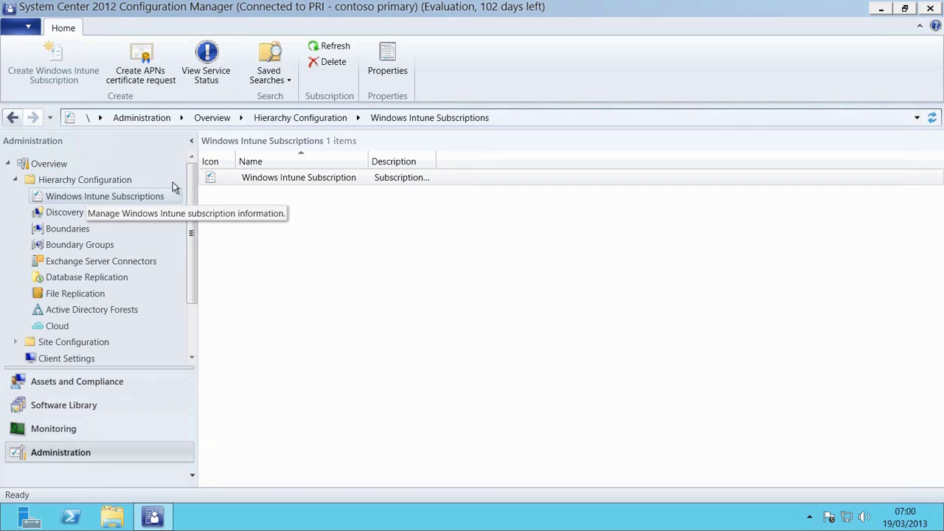
click(300, 180)
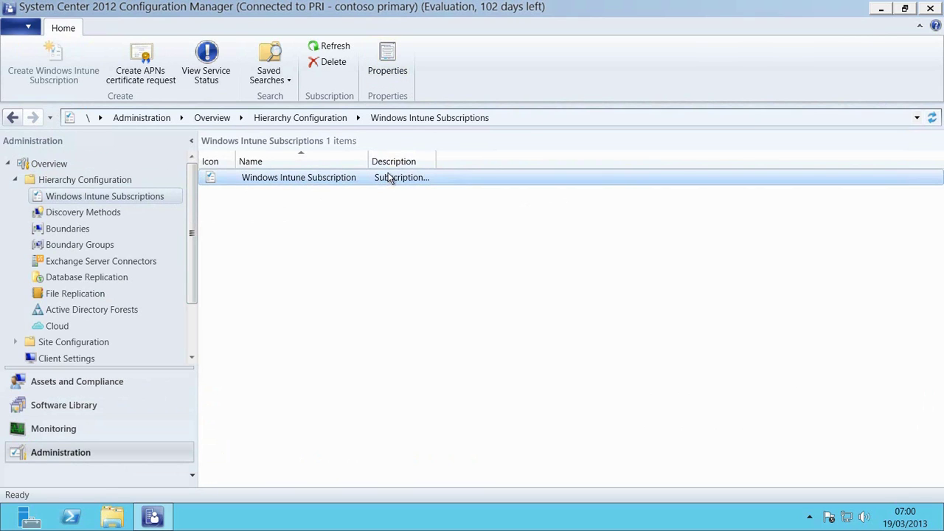
click(399, 73)
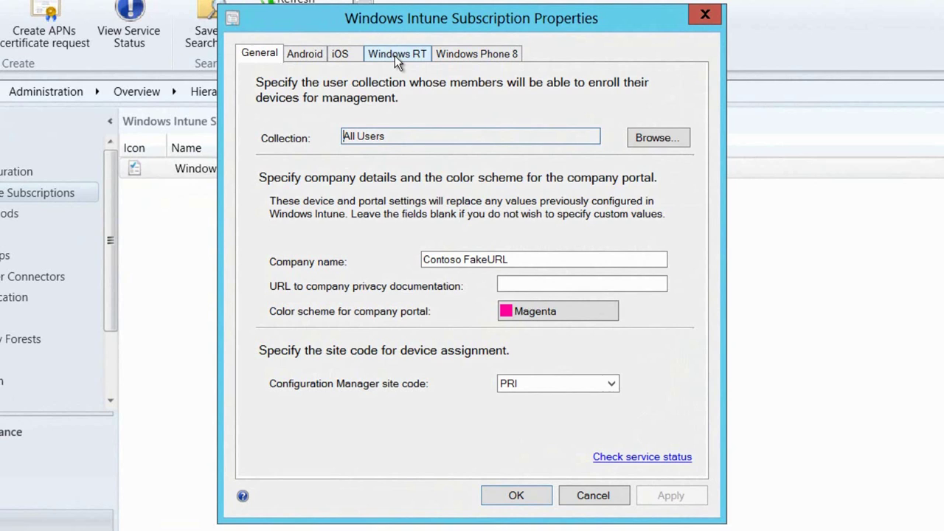
click(395, 56)
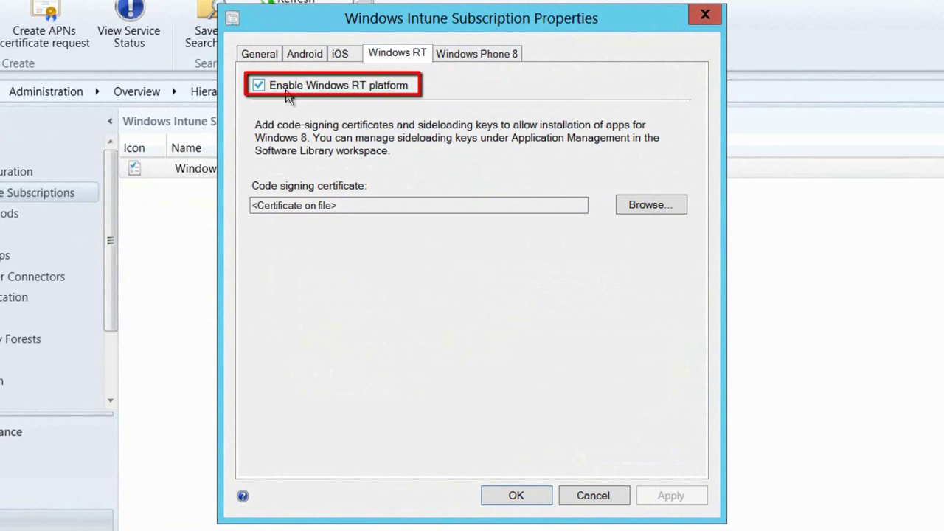
click(663, 209)
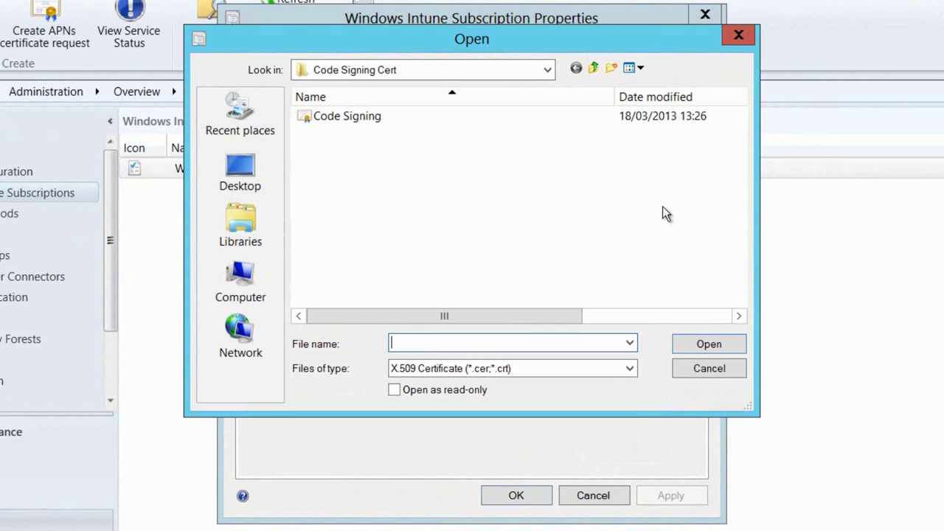
click(350, 118)
click(705, 344)
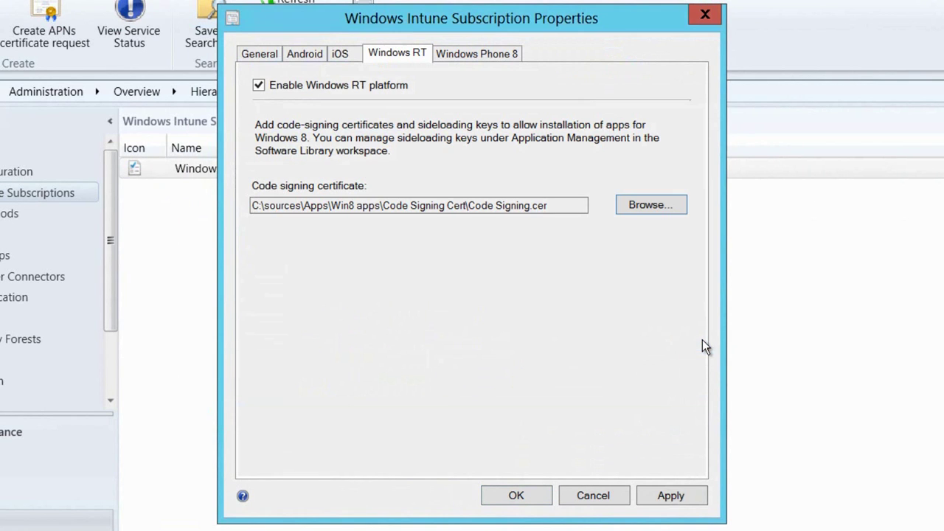
click(679, 496)
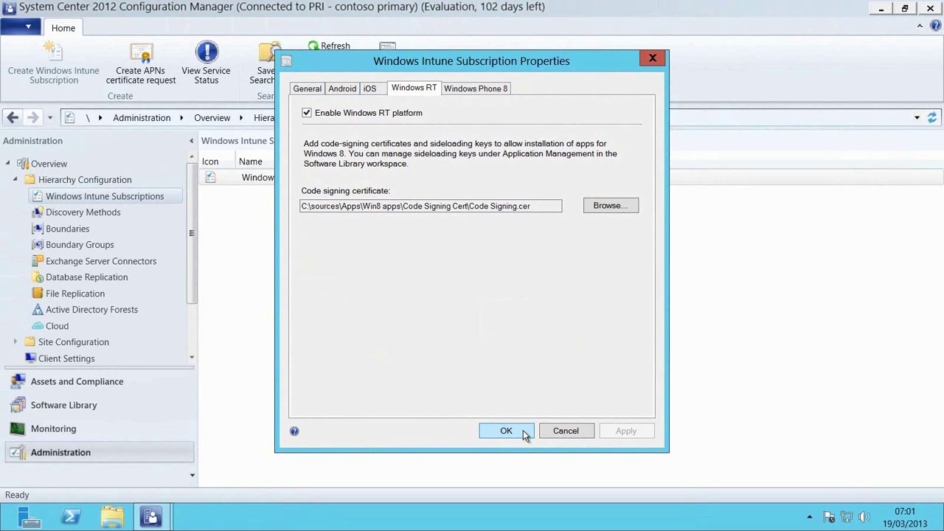
click(516, 432)
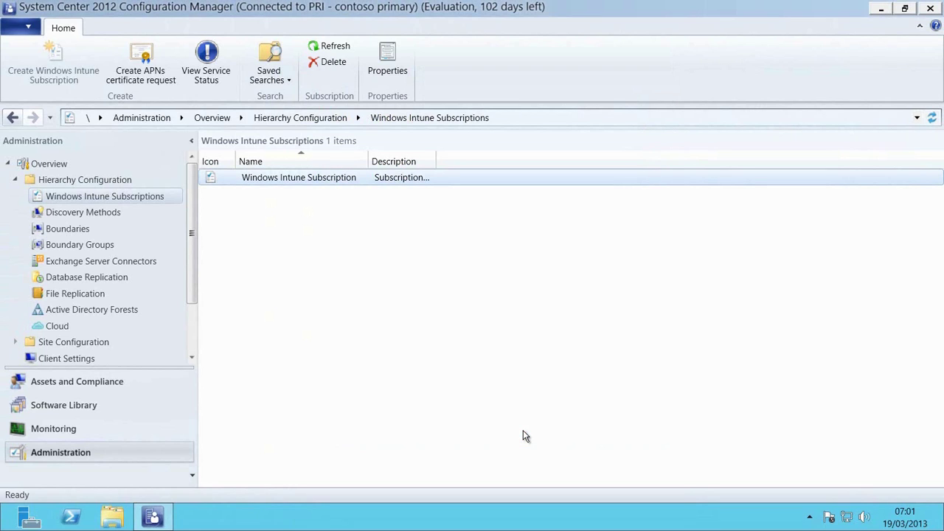
- Create a sideloading key named 'Fake Key', enter its key value, and allow 100 activations
click(65, 412)
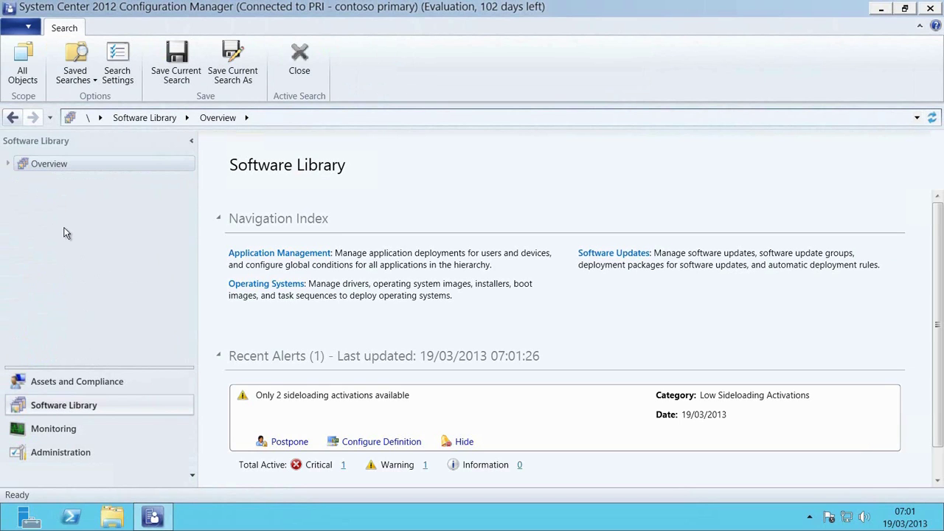
click(8, 163)
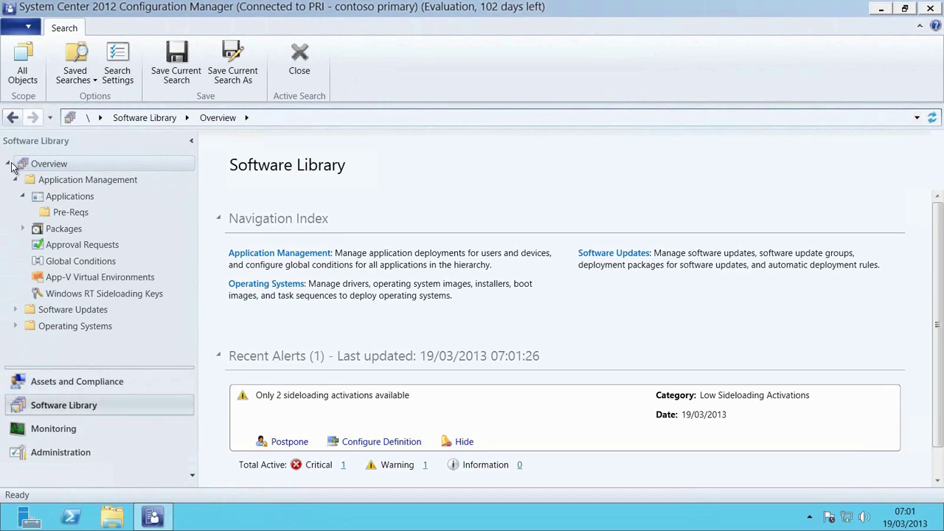
click(57, 295)
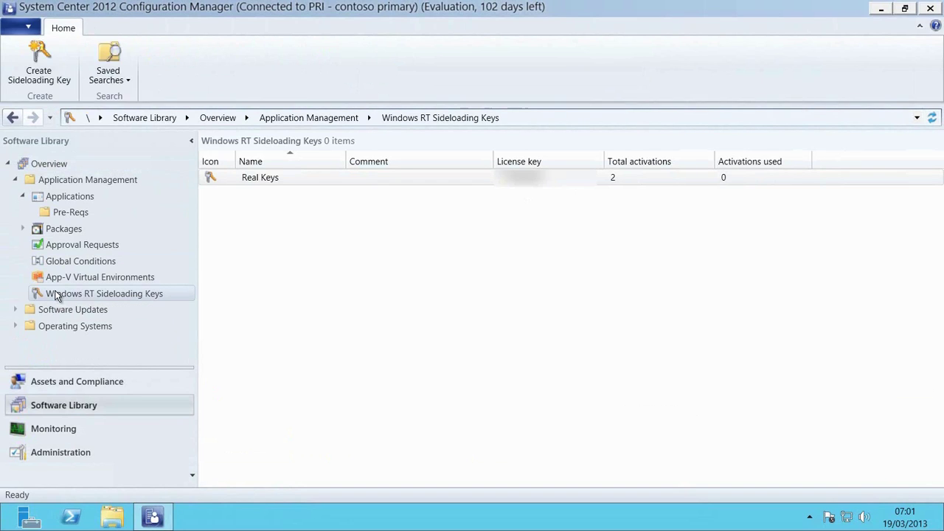
click(40, 71)
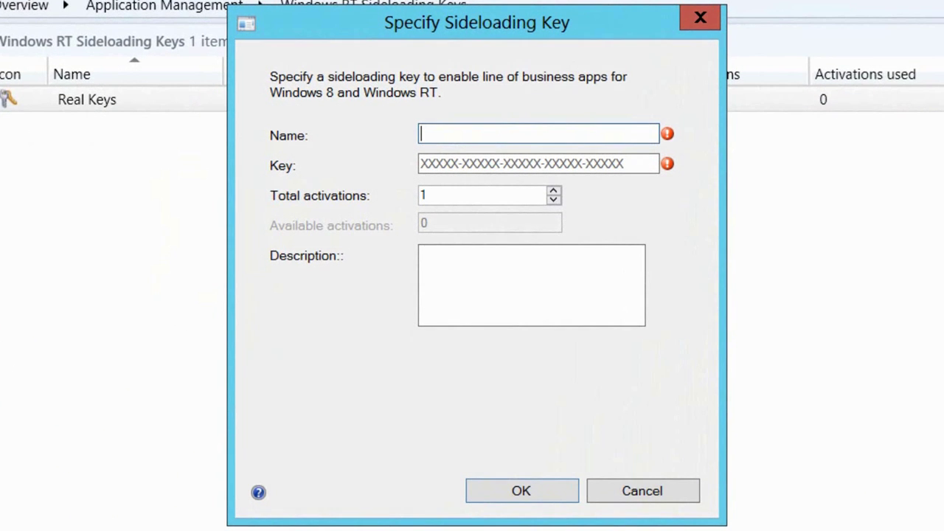
text(Fake Key)
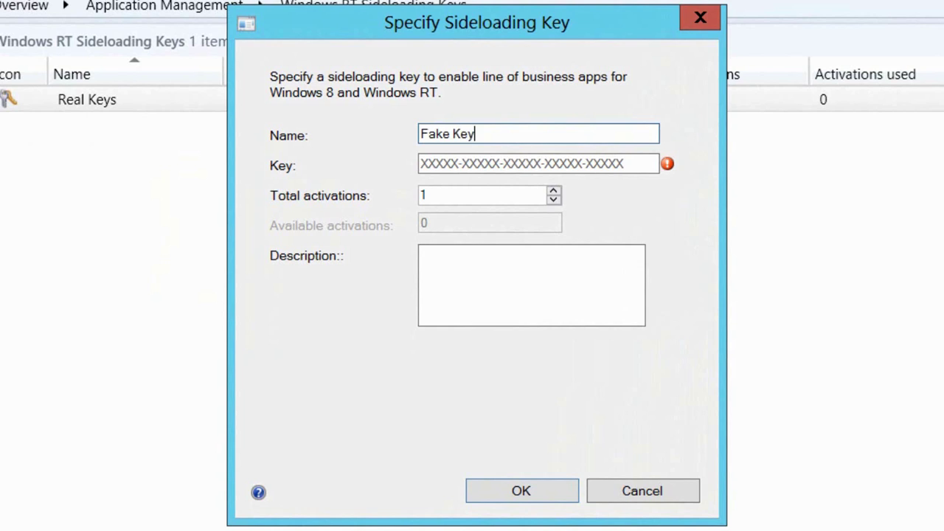
click(421, 163)
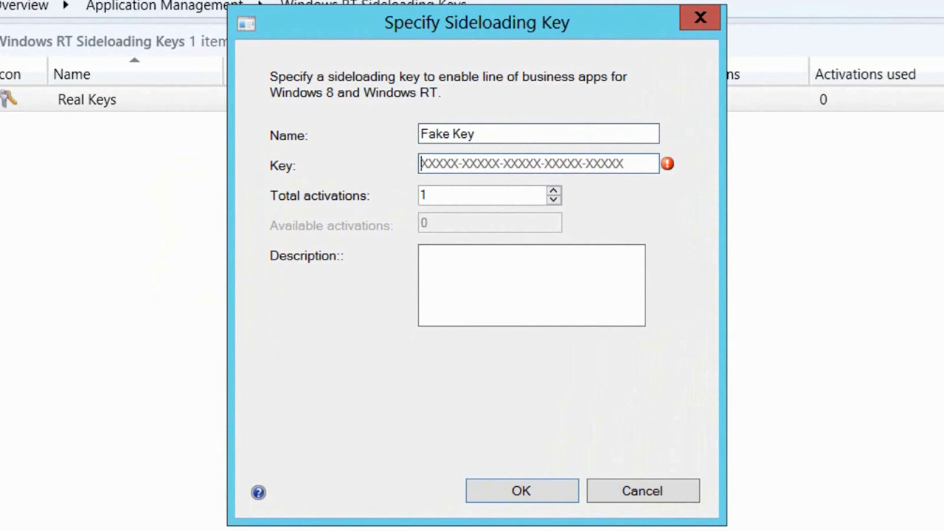
text(00000)
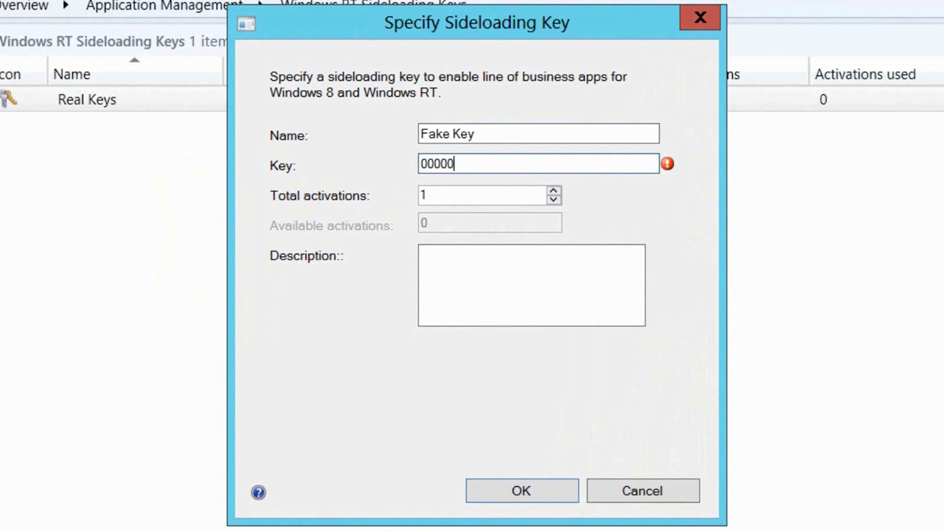
text(-00000-00000-00000)
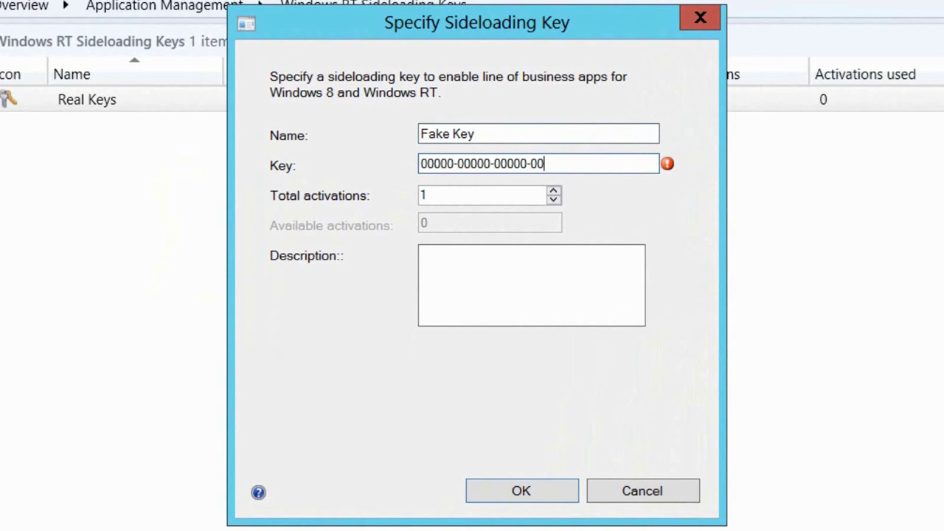
text(-00000)
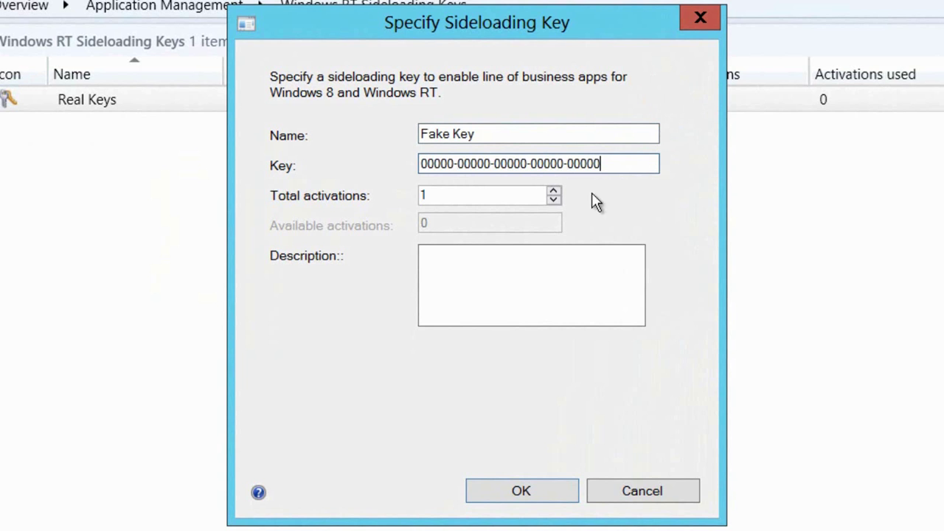
click(531, 194)
text(00)
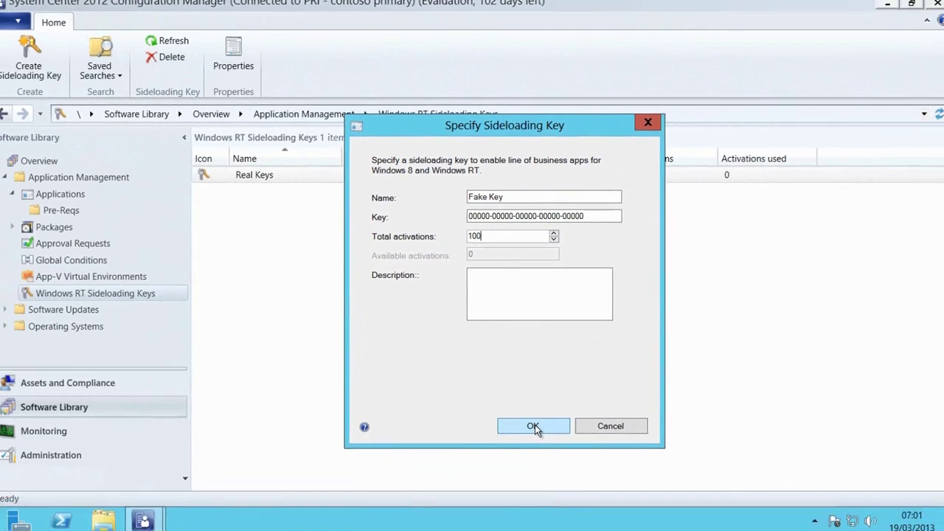
click(533, 427)
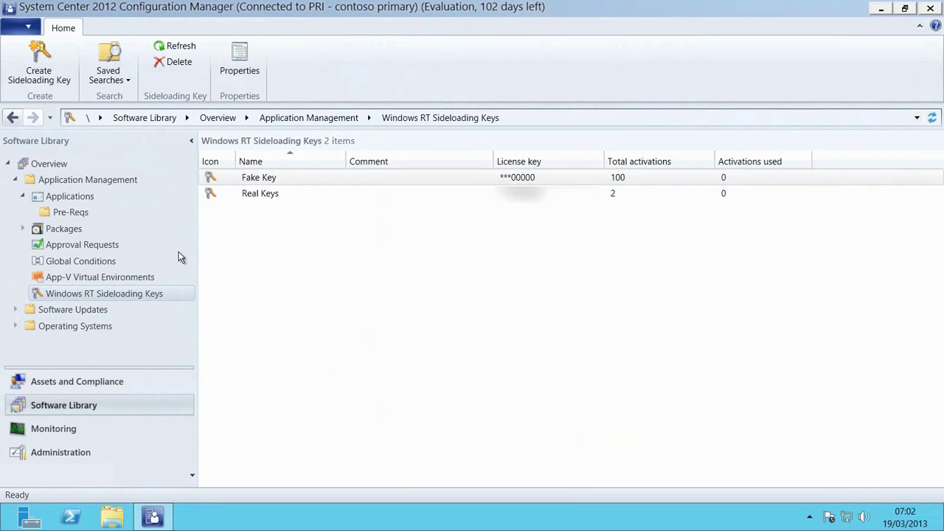
- Start a new Windows app package application and select TechNetUK.appx from Win8 apps\TechNet UK
click(70, 198)
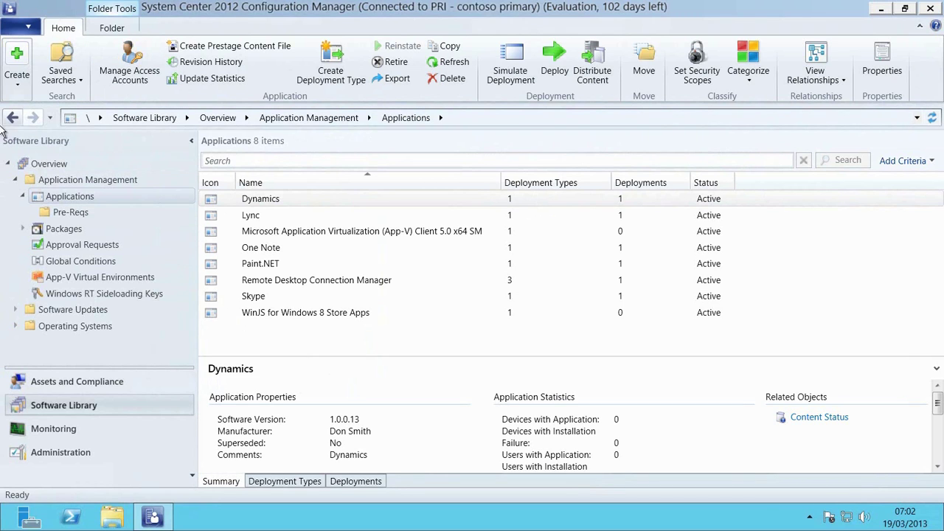
click(18, 74)
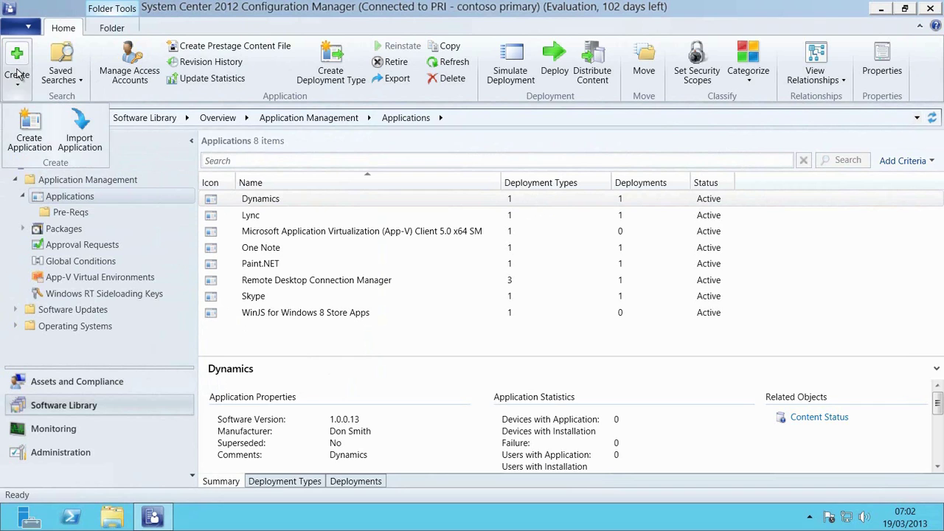
click(37, 138)
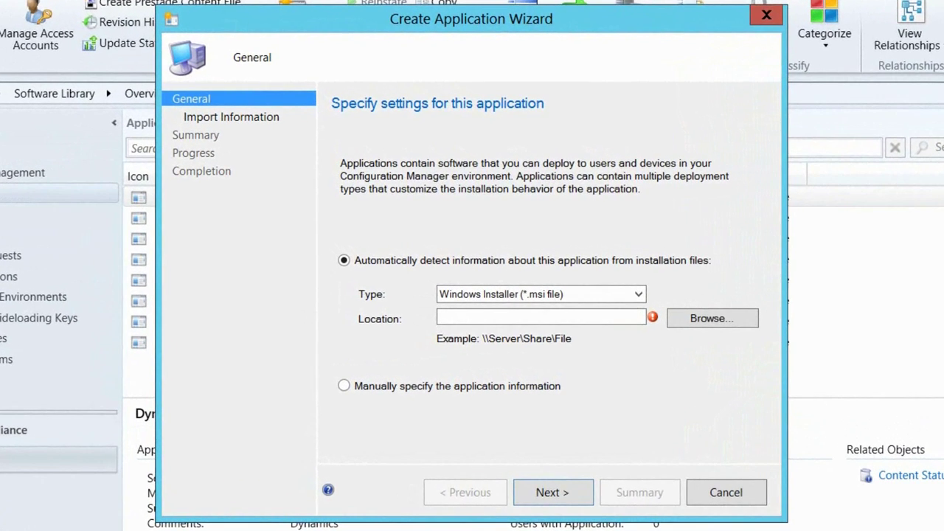
click(638, 296)
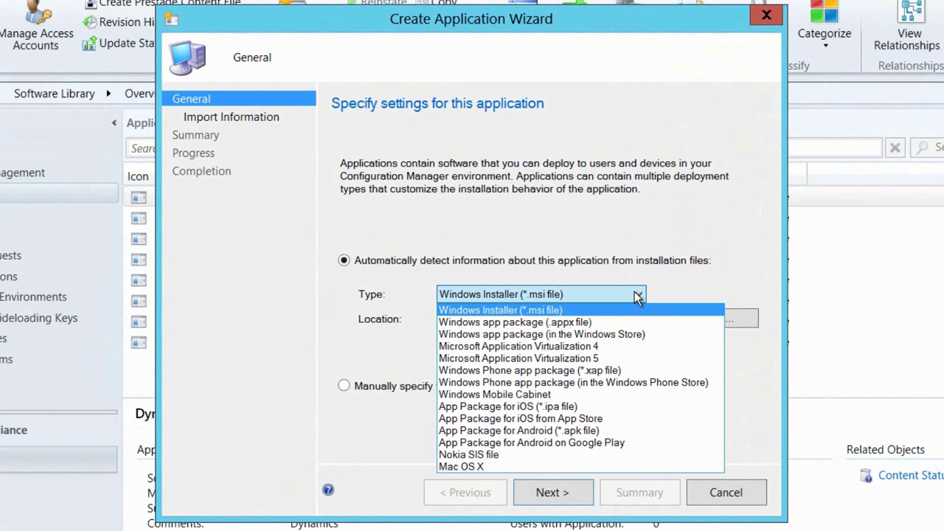
click(631, 323)
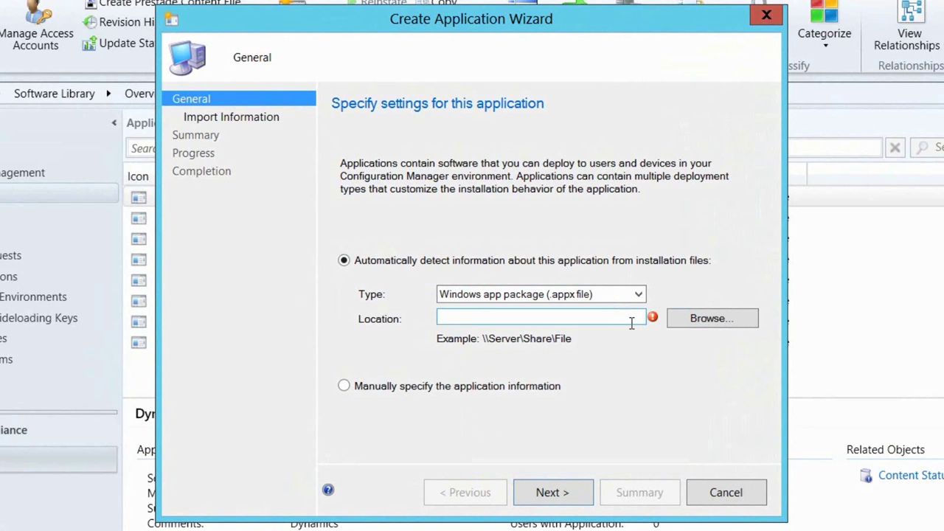
click(705, 322)
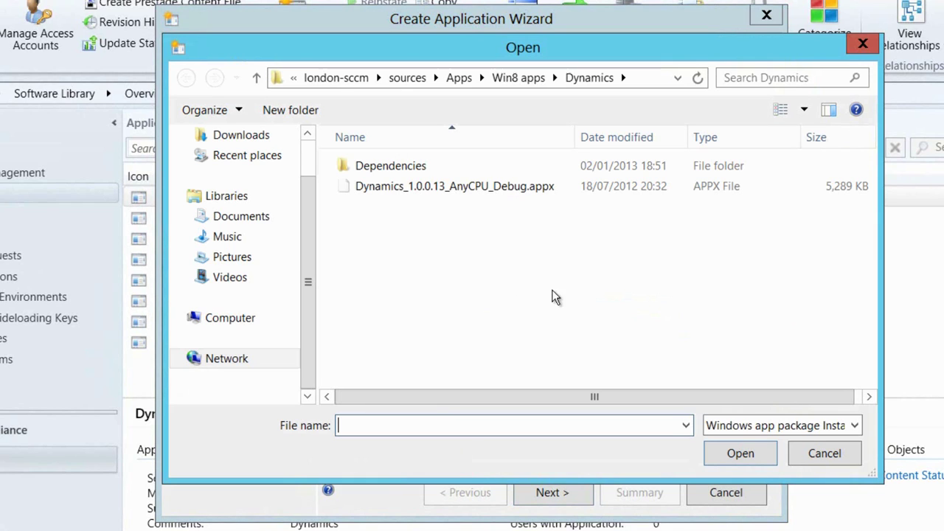
click(525, 77)
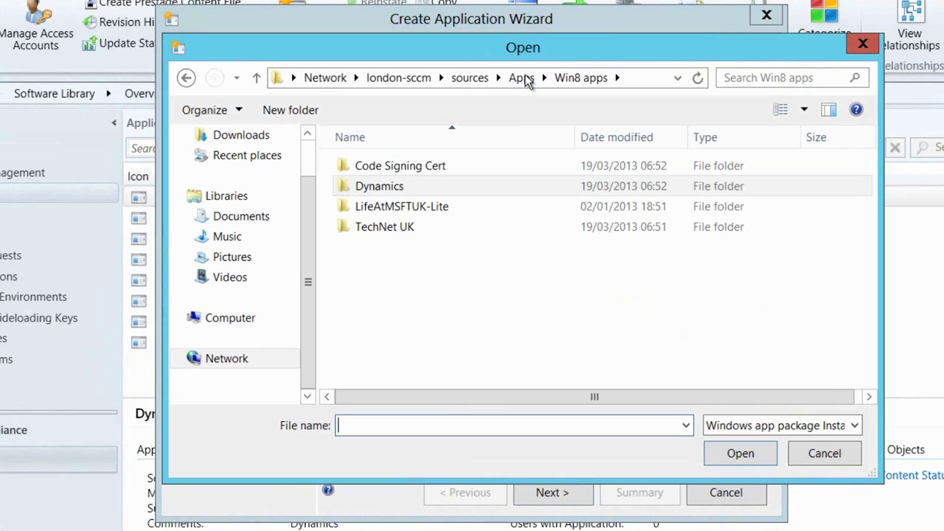
double_click(414, 231)
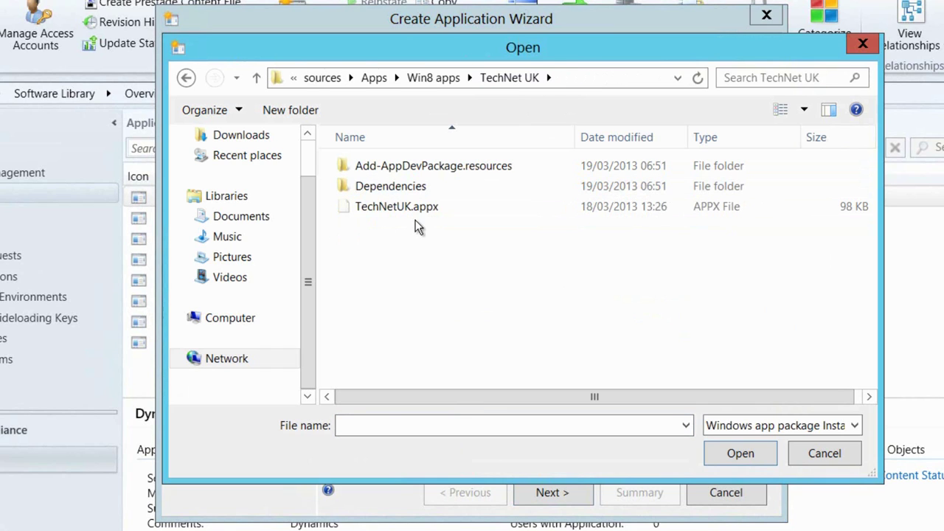
click(415, 210)
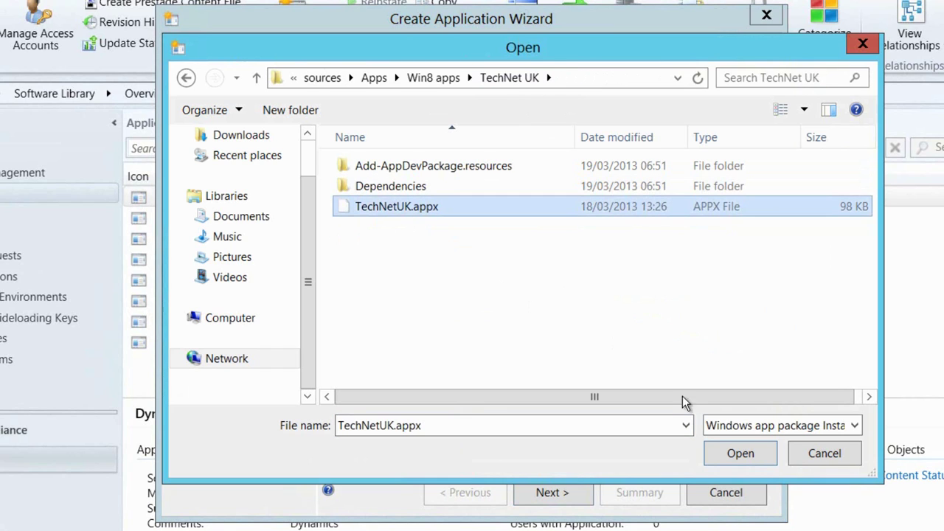
click(739, 452)
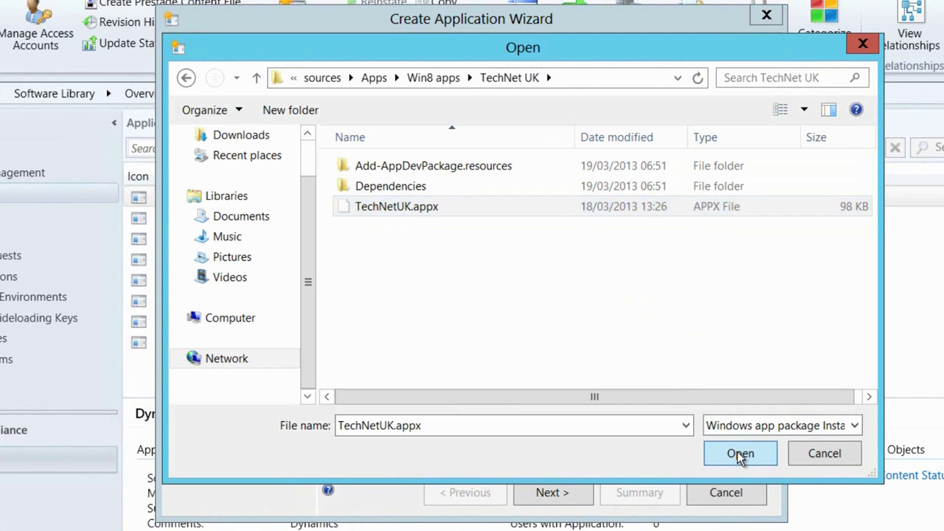
- Reselect TechNetUK.appx after checking the Dependencies folder and import its application details
double_click(394, 187)
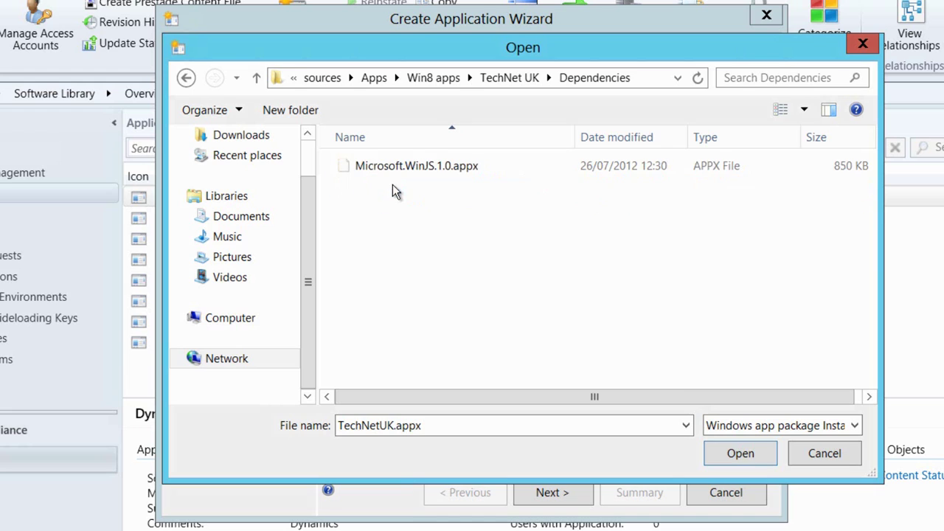
click(256, 78)
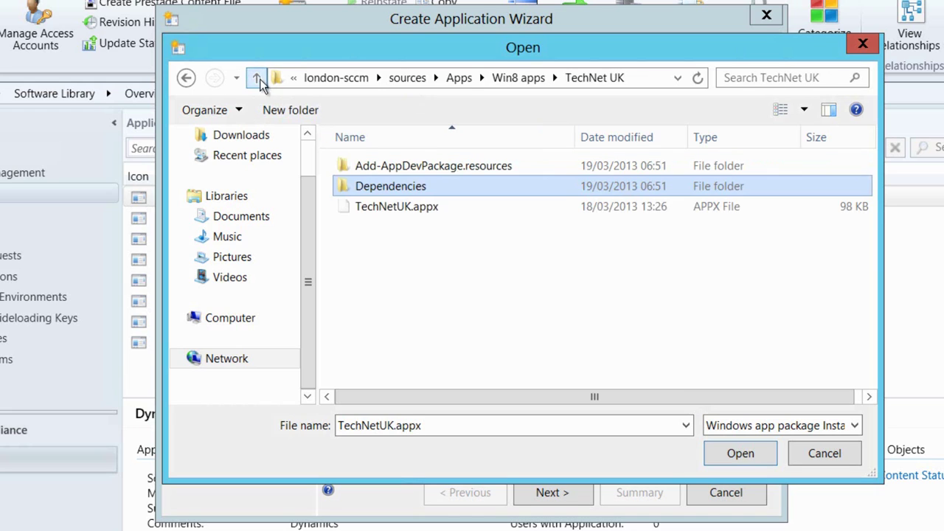
click(445, 210)
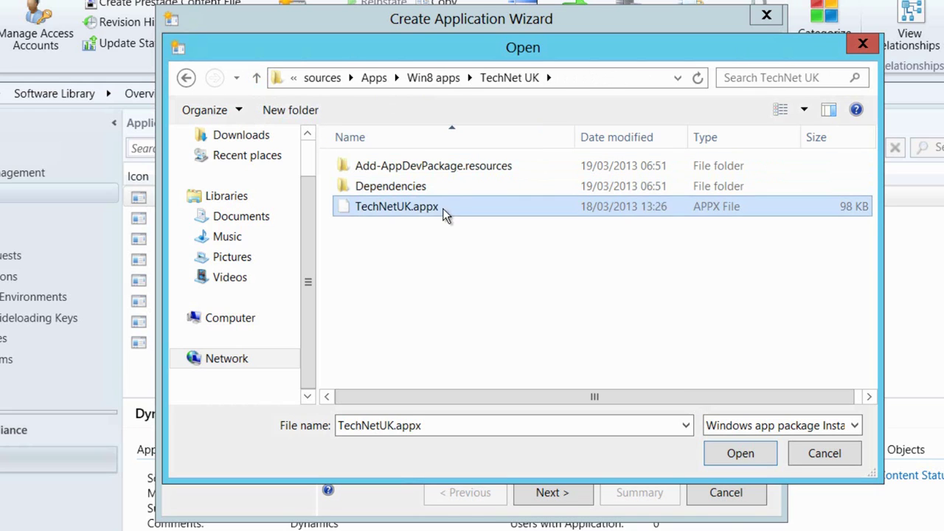
click(738, 453)
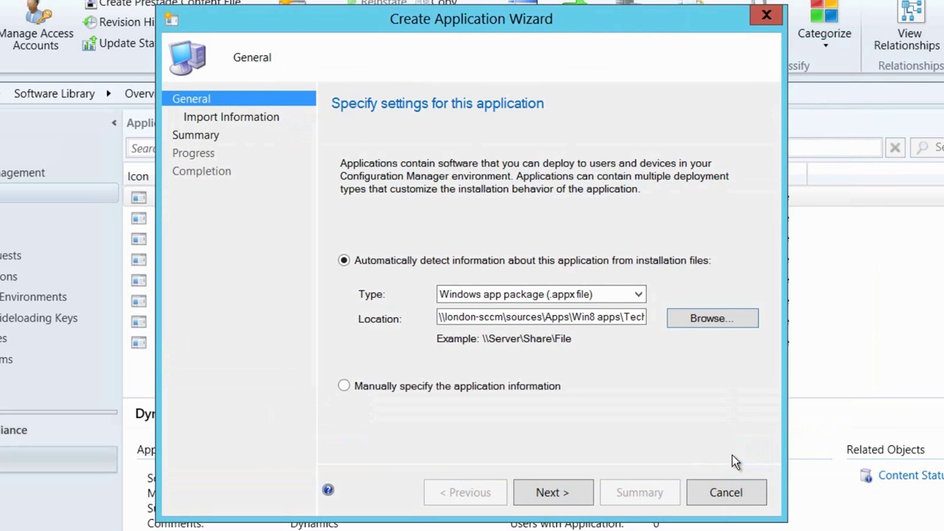
click(554, 493)
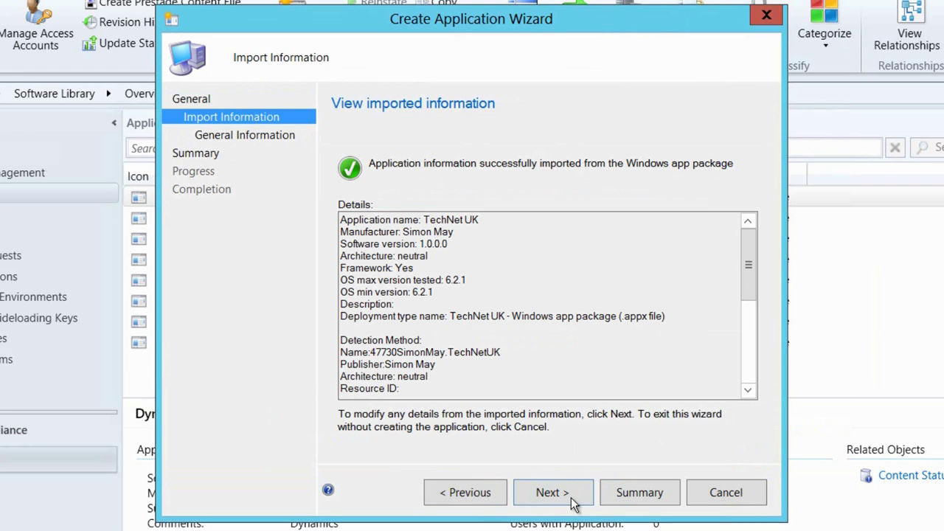
- Change the manufacturer to 'Microsoft TechNet' and finish creating the application
click(573, 500)
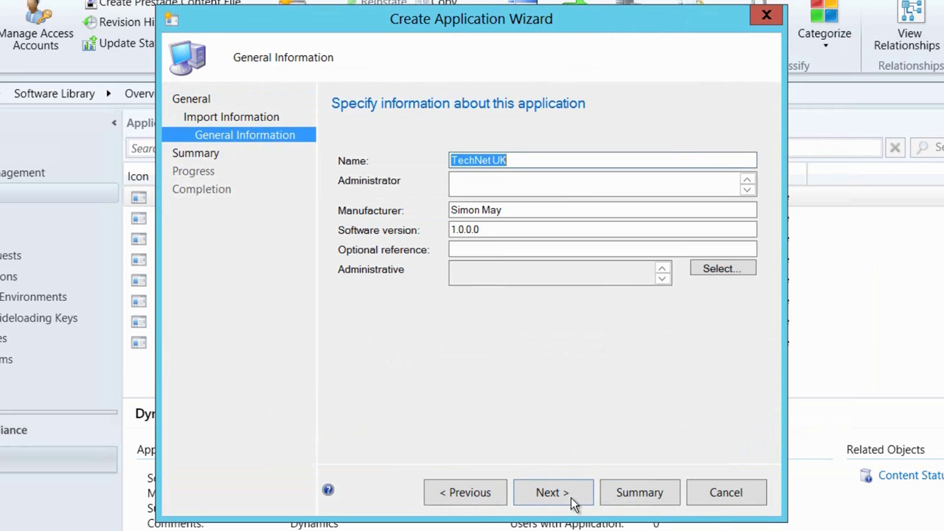
drag(550, 211, 432, 214)
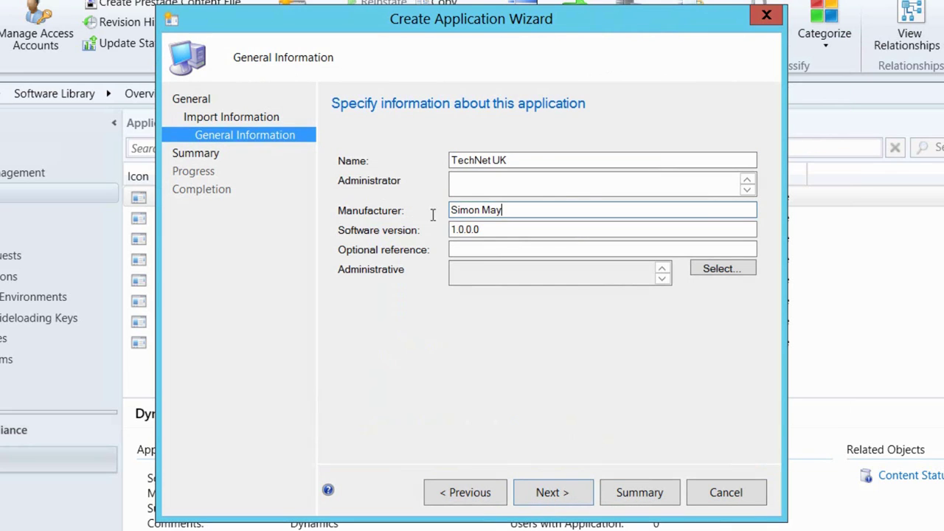
text(Mic)
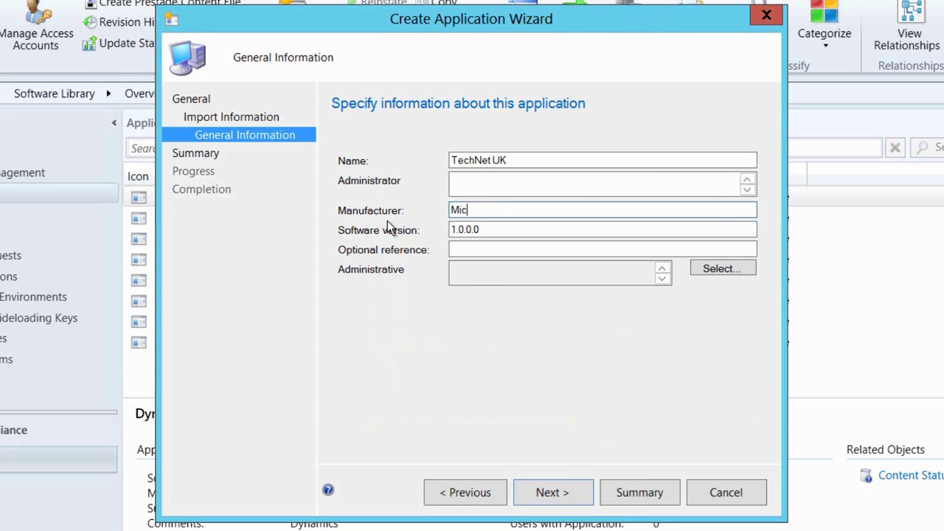
text(rosoft TechNet)
click(568, 498)
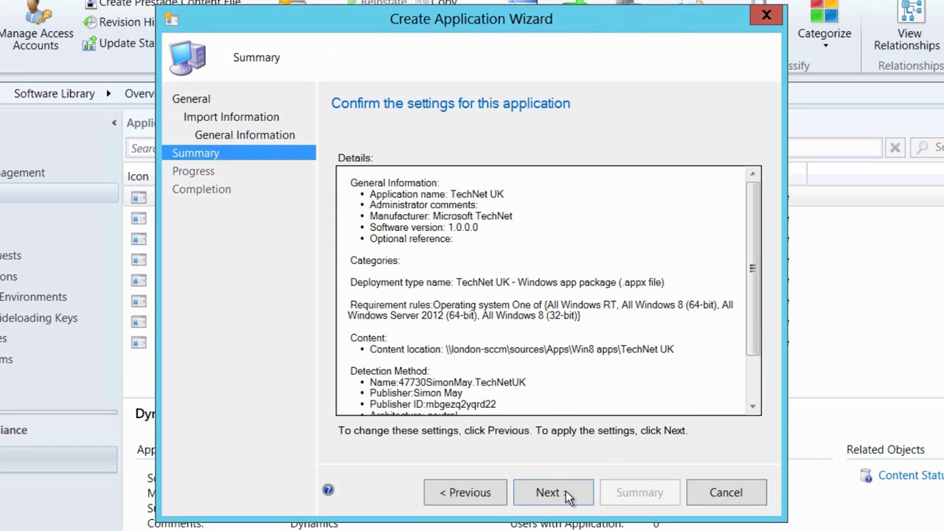
click(569, 494)
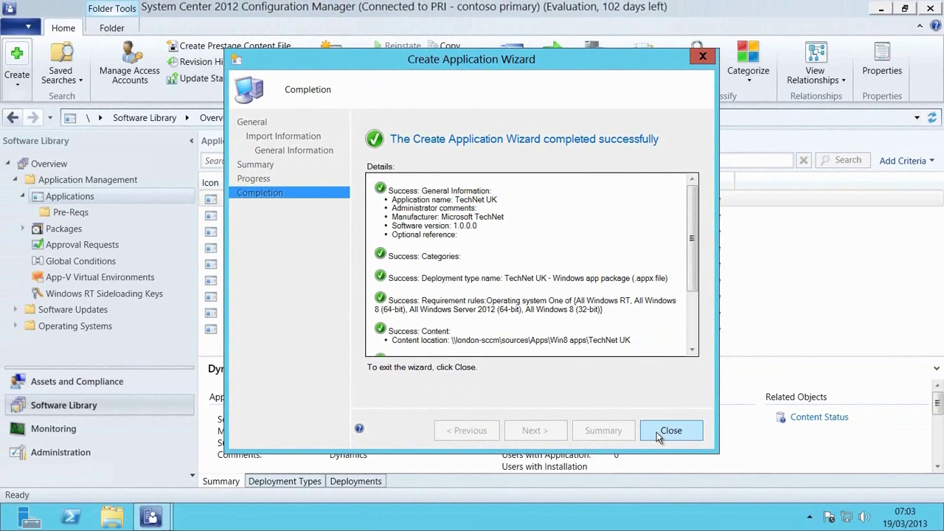
- Close the finished wizard and open Properties for the TechNet UK application
click(709, 495)
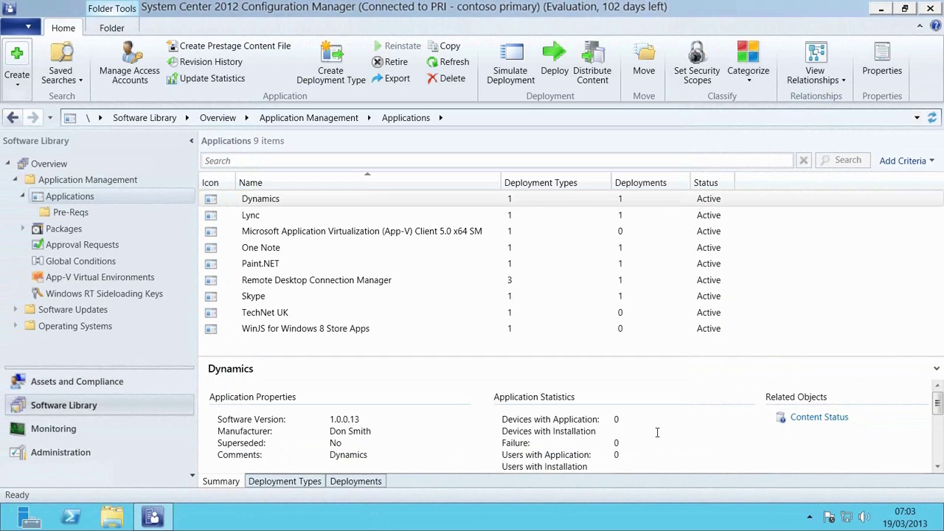
click(298, 314)
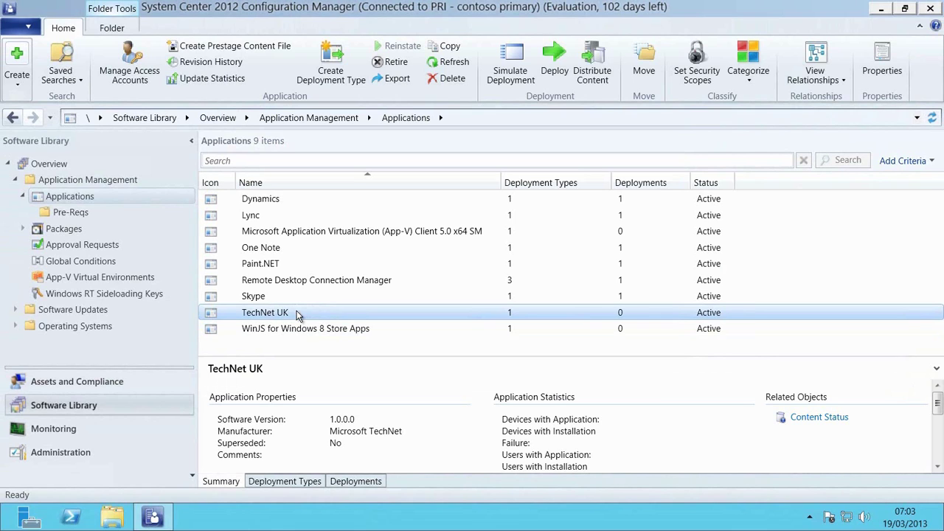
right_click(298, 313)
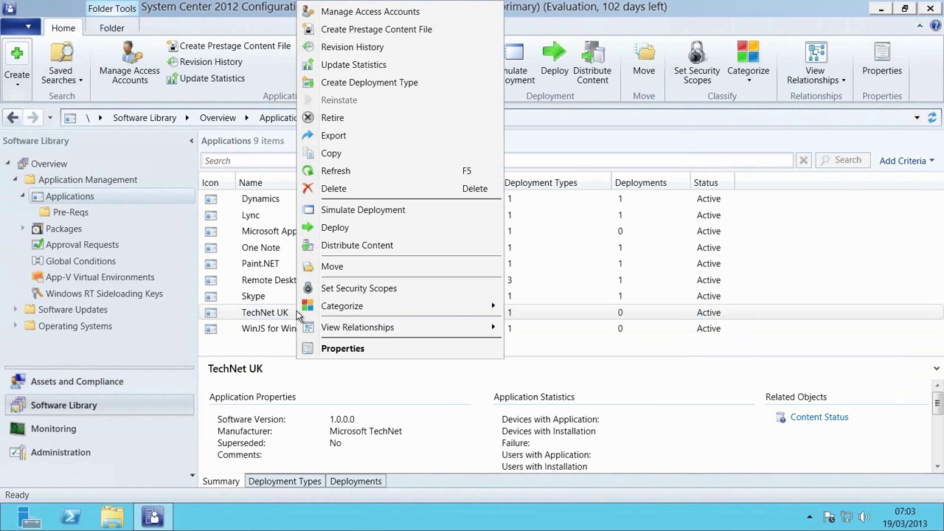
click(327, 349)
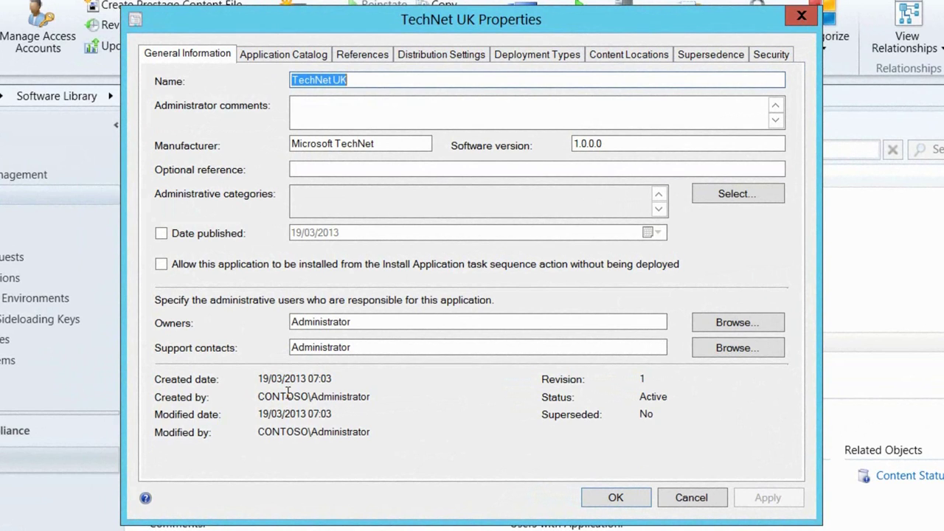
- Create an 'Information Services' user category and assign it to TechNet UK's catalog entry
click(278, 57)
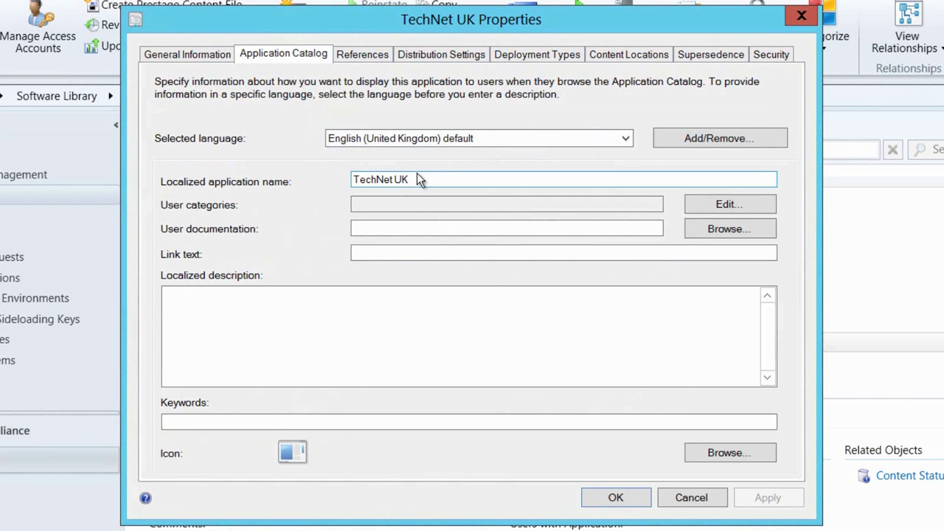
click(721, 207)
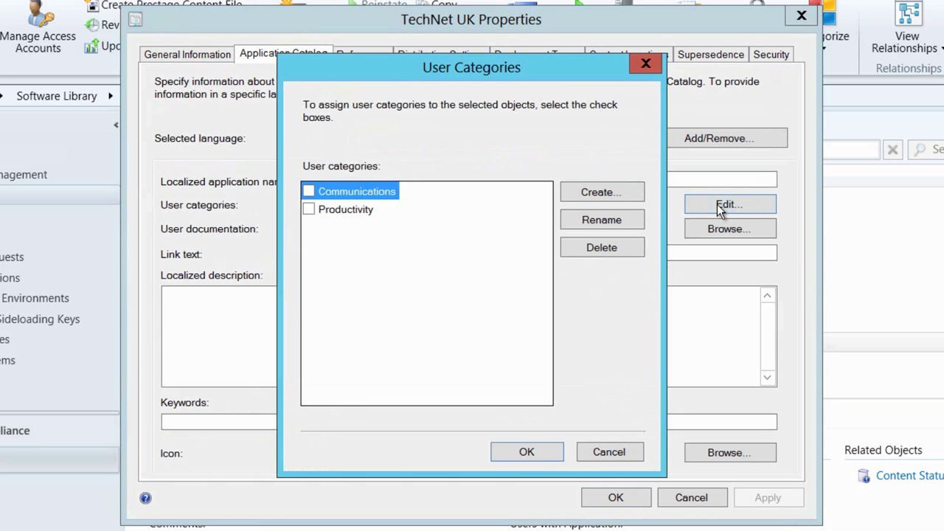
click(600, 193)
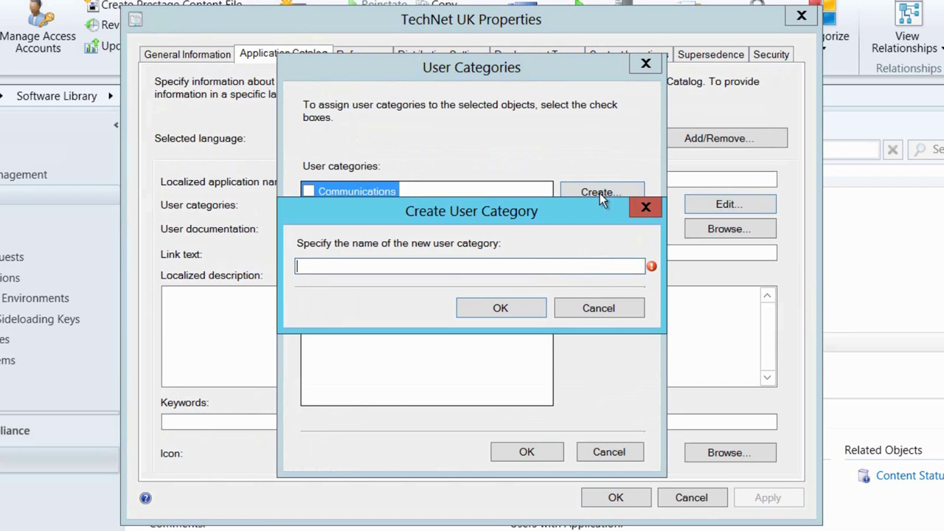
text(Information Services)
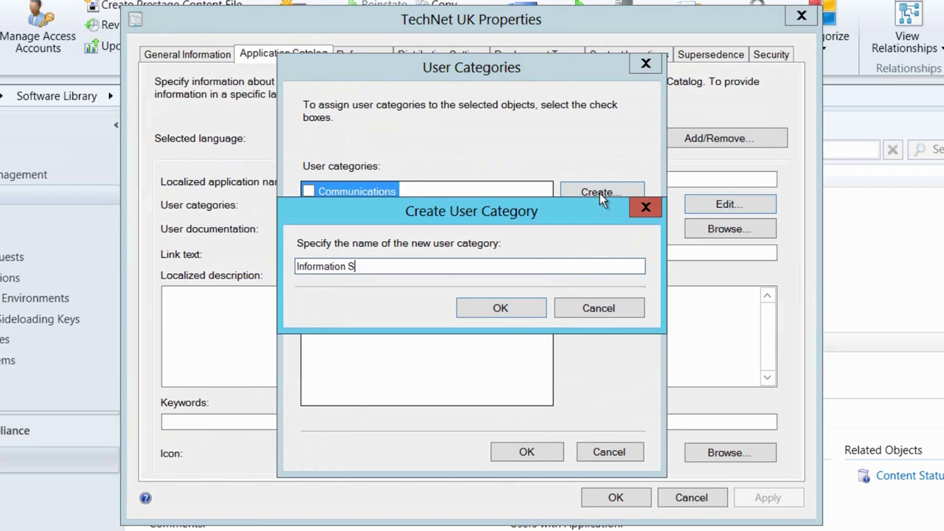
click(510, 306)
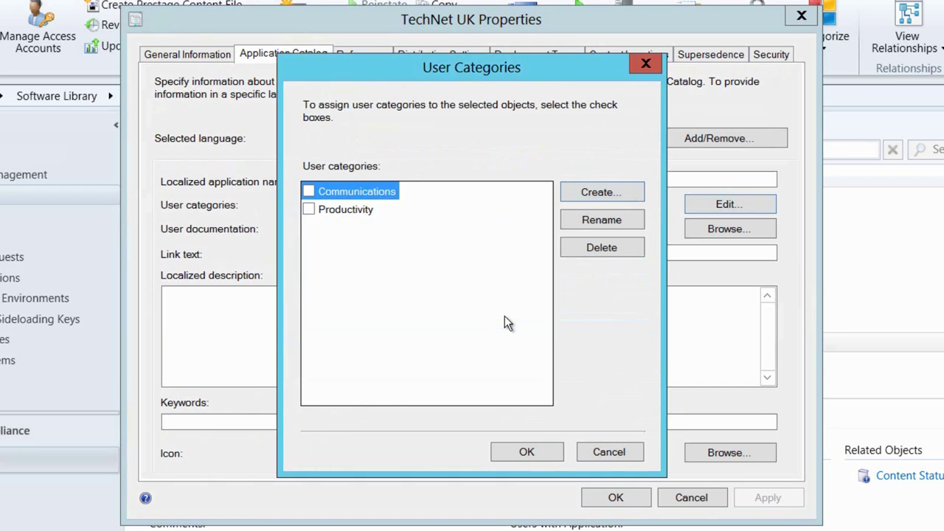
click(525, 452)
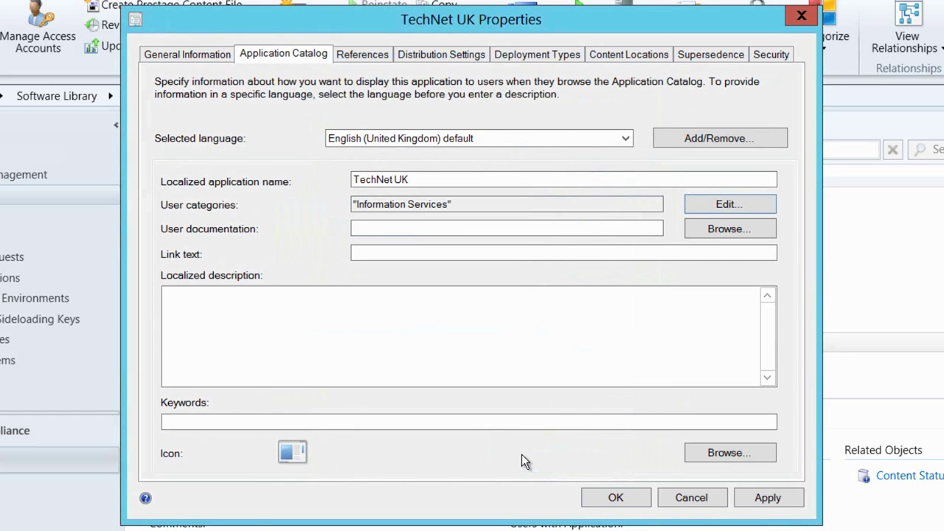
- Inspect the .appx deployment type's operating system requirement (Windows RT, Windows 8, Server 2012) without changing it
click(448, 58)
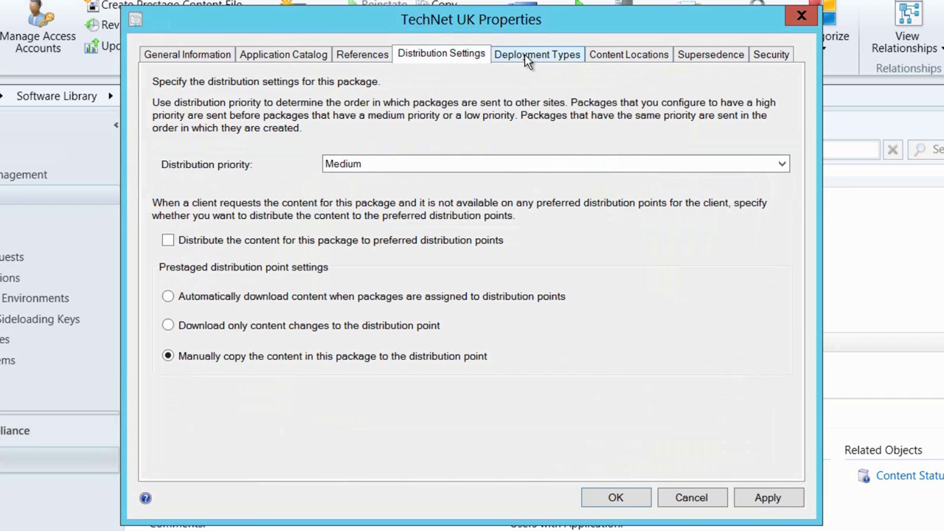
click(525, 54)
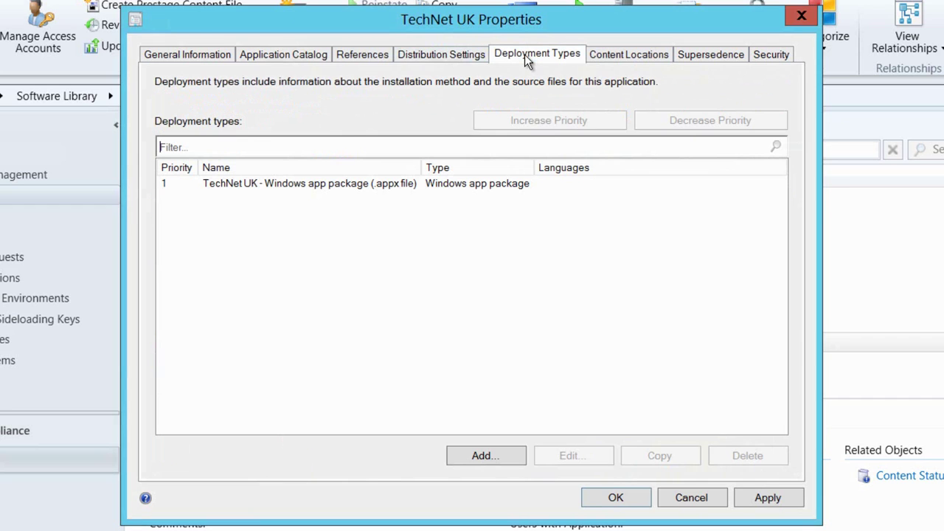
click(385, 185)
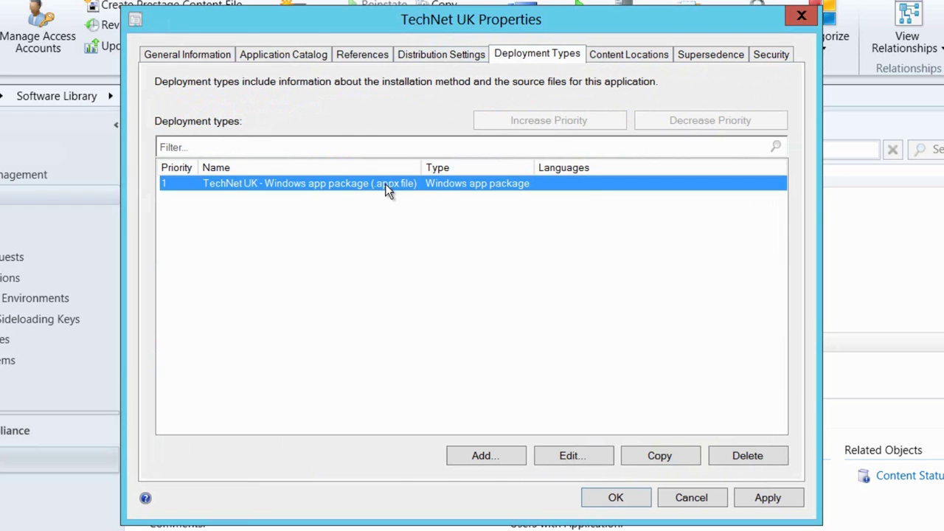
click(573, 456)
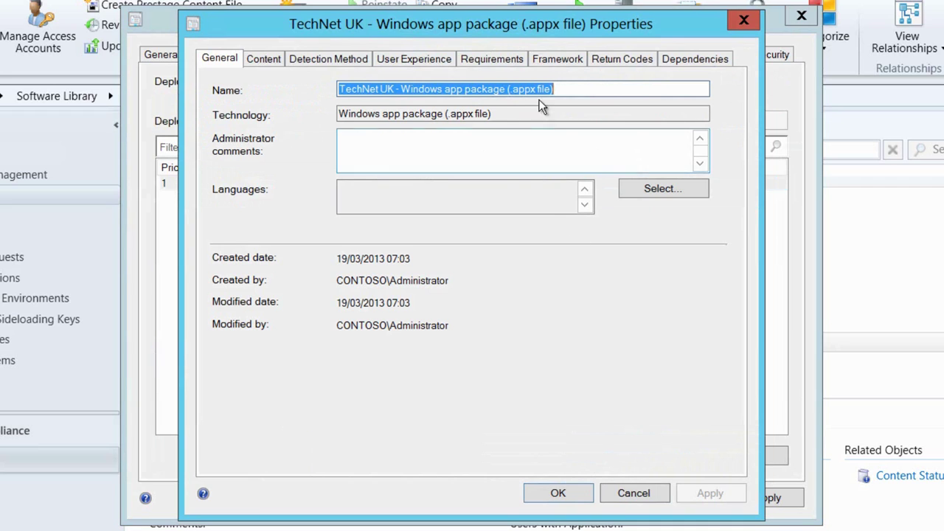
click(502, 63)
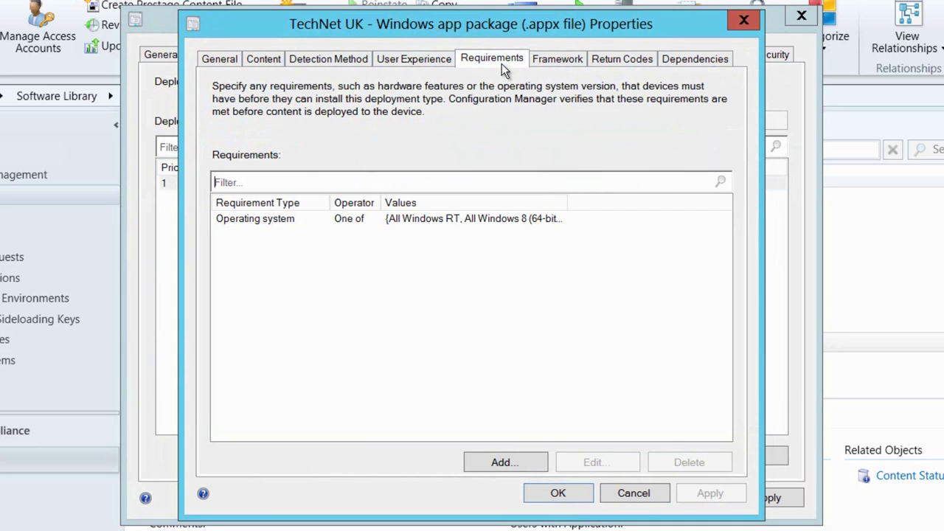
click(499, 220)
click(601, 465)
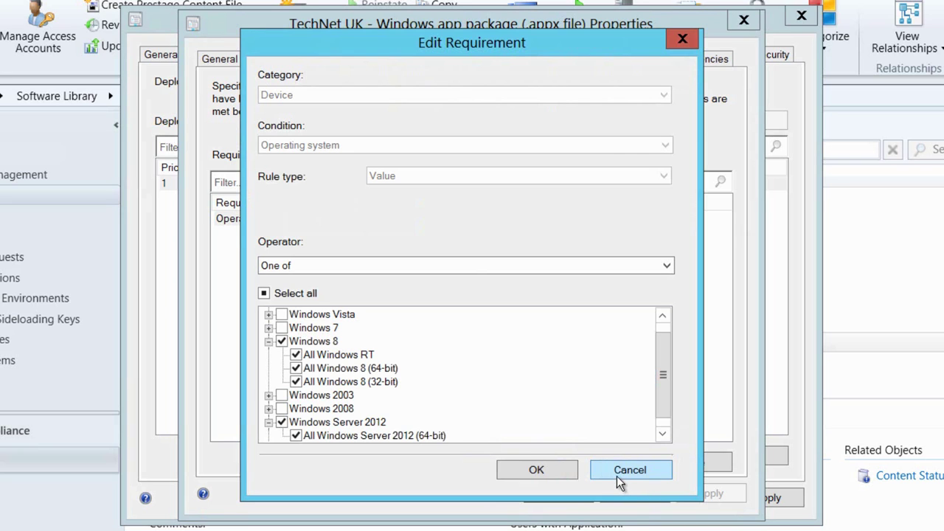
click(617, 476)
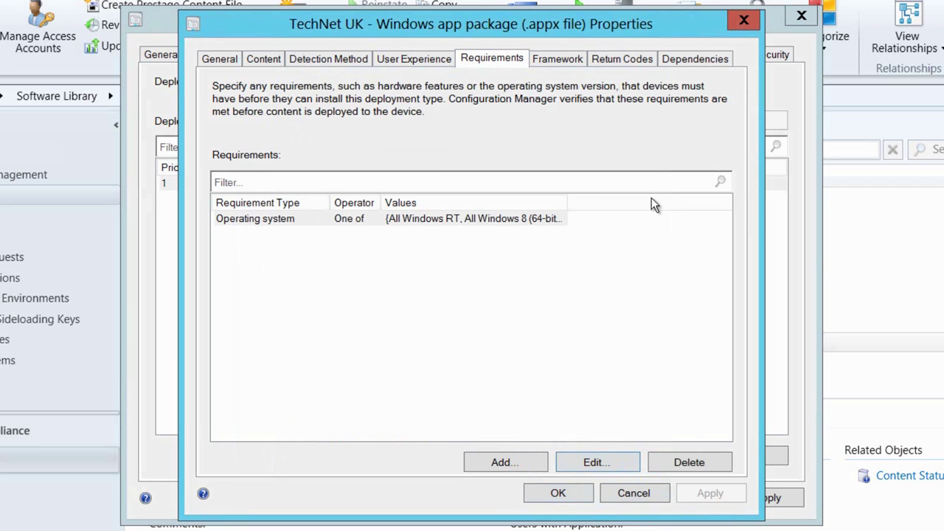
- Add a 'WinJS' dependency group requiring WinJS for Windows 8 Store Apps, auto-installed
click(692, 58)
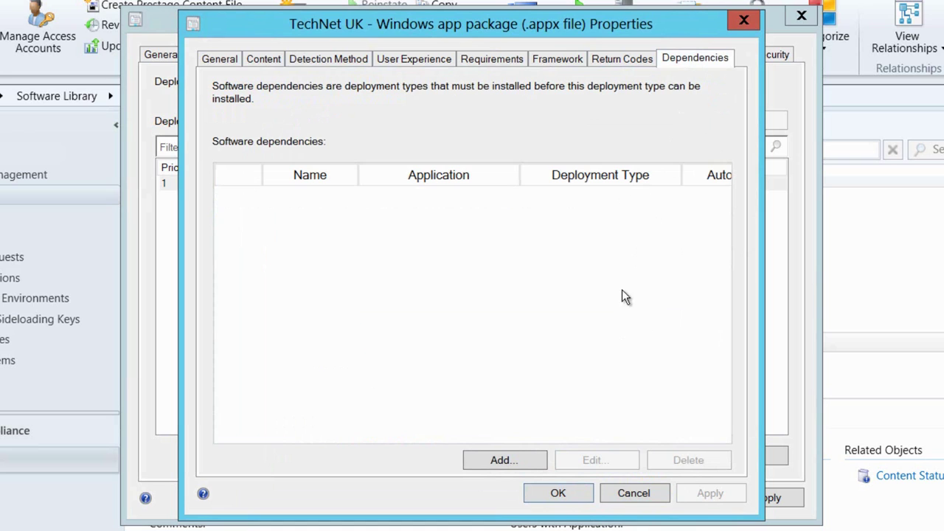
click(541, 461)
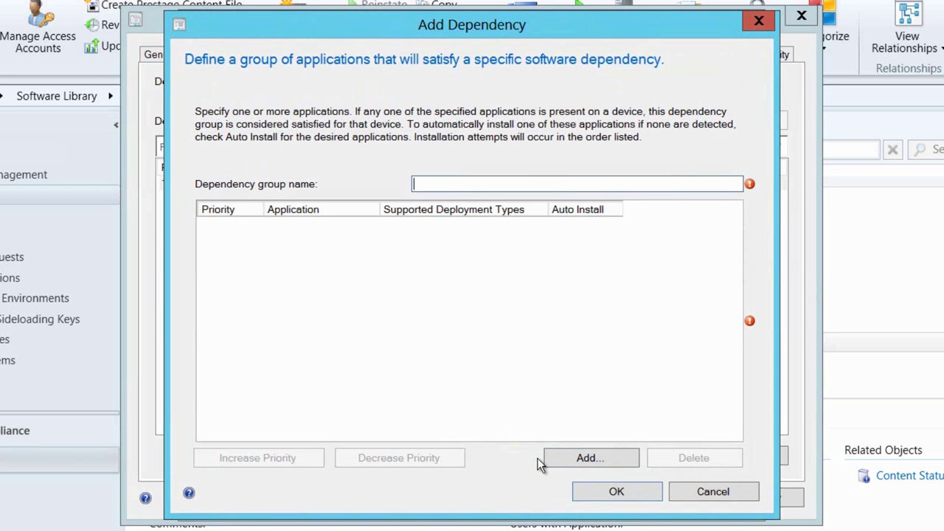
text(WinJS)
click(584, 459)
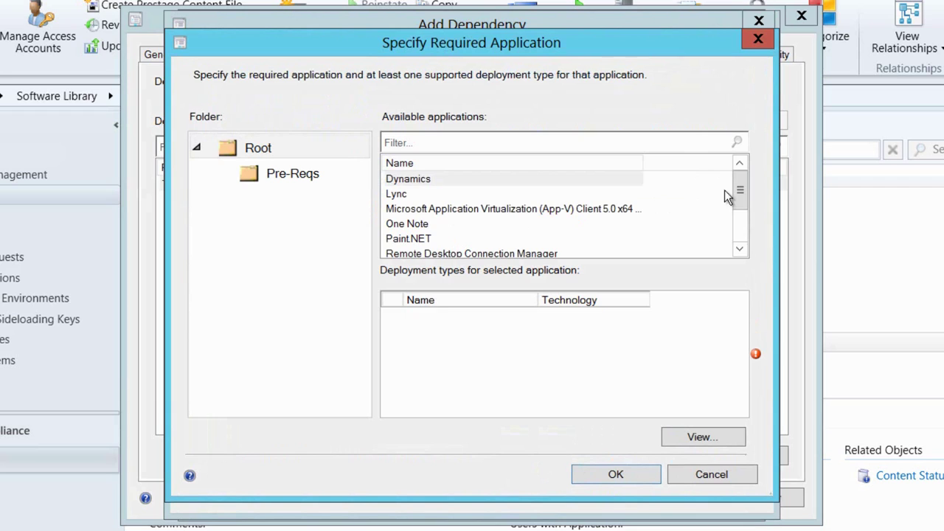
drag(742, 185, 744, 235)
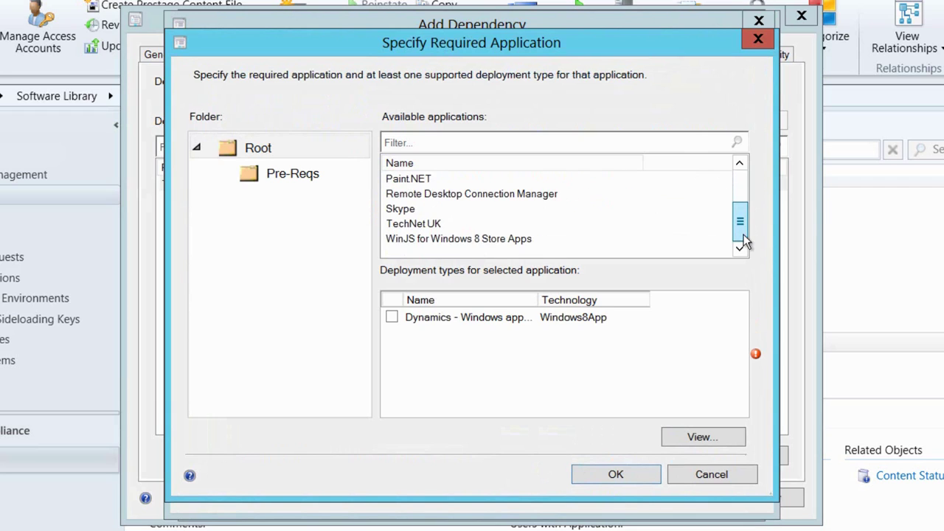
click(467, 240)
click(399, 319)
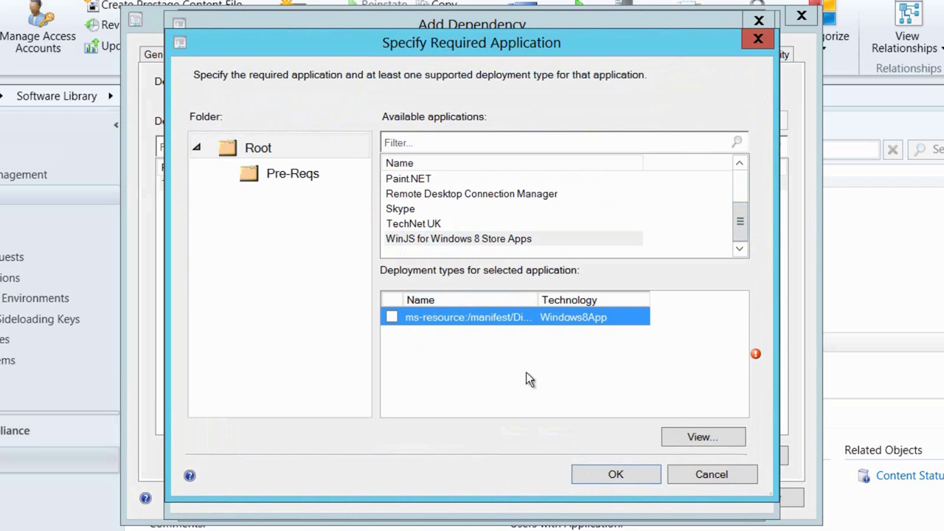
click(392, 316)
click(593, 476)
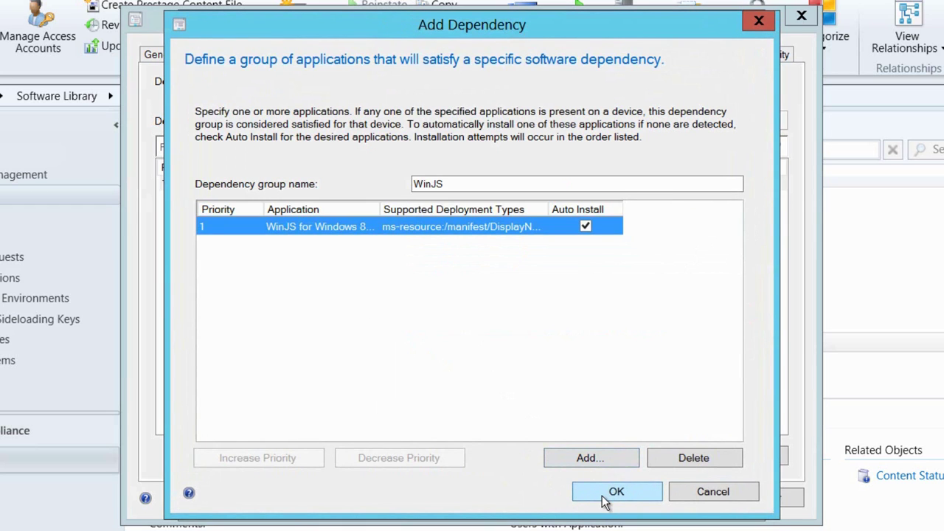
click(603, 495)
- Save the deployment type and TechNet UK properties, then begin deploying TechNet UK
click(594, 492)
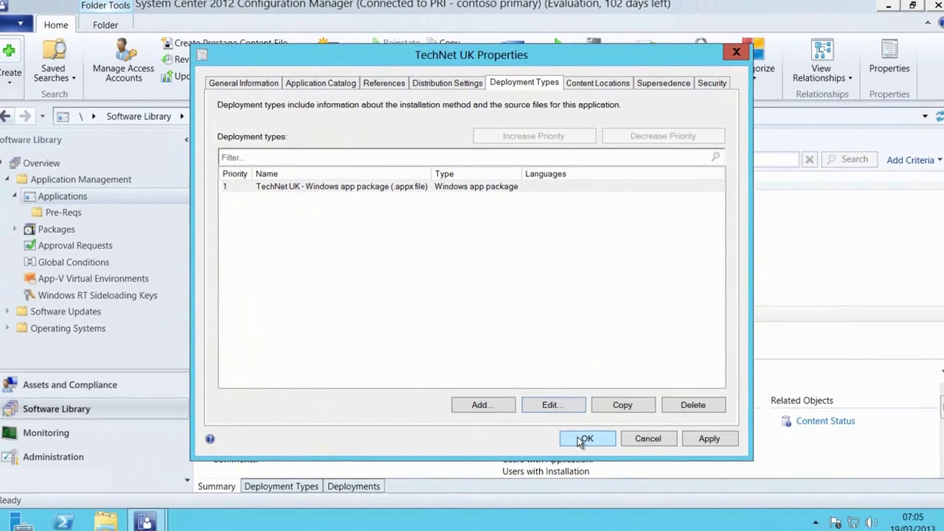
click(591, 472)
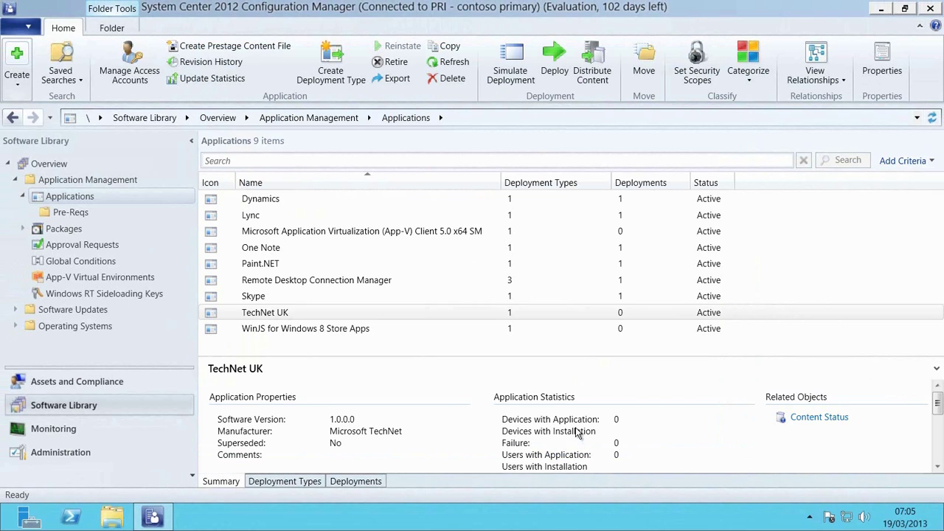
click(555, 65)
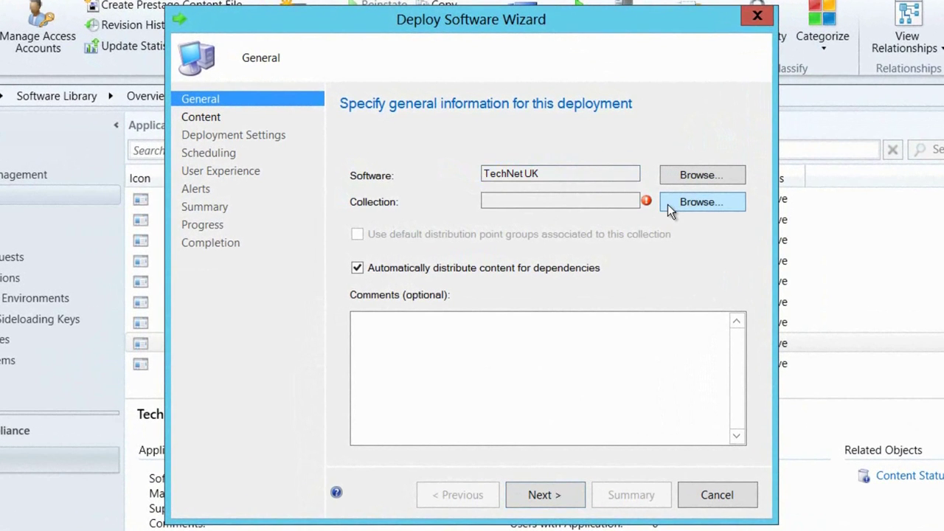
- Target the TechNet UK deployment at the All Users collection
click(668, 204)
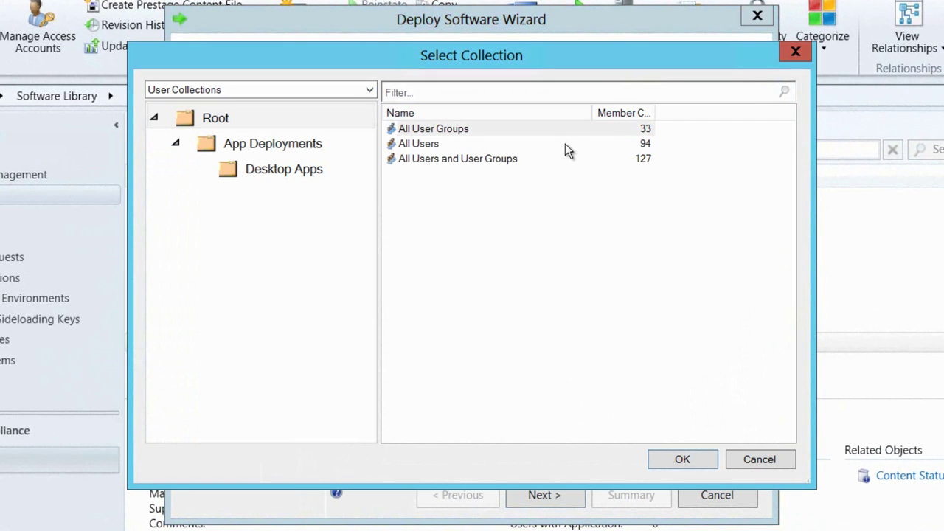
click(566, 144)
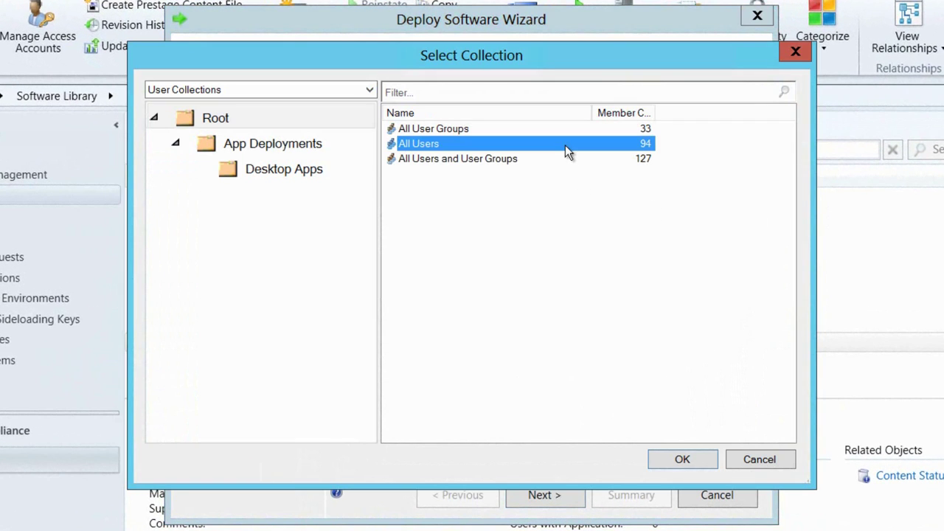
click(682, 460)
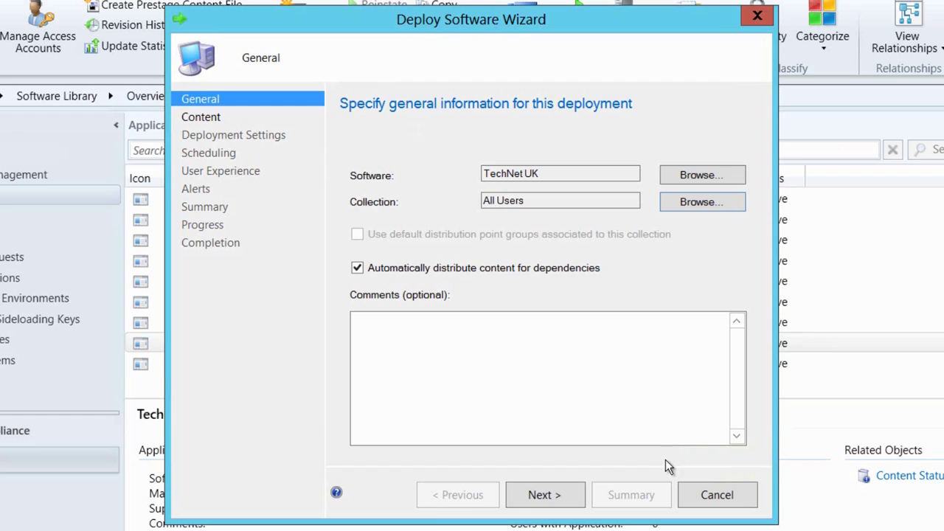
click(520, 506)
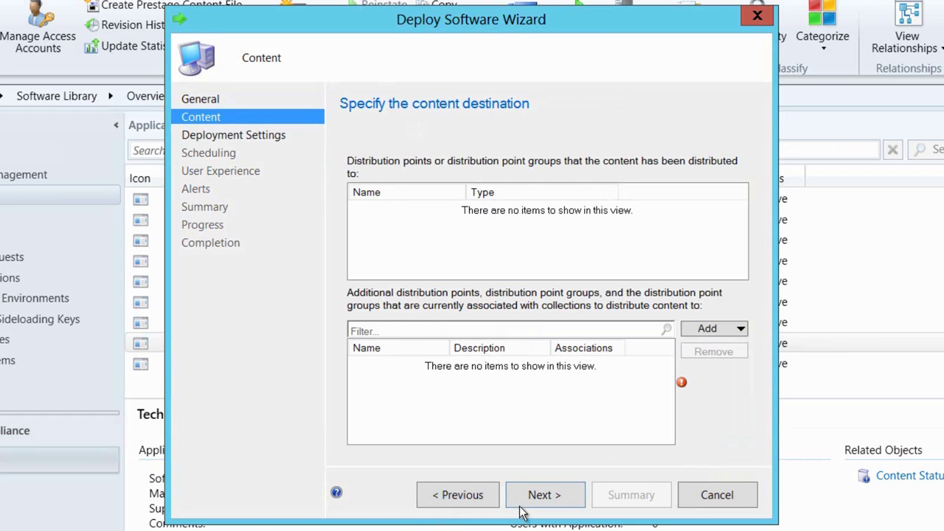
- Add MANAGE.MICROSOFT.COM and LONDON-SCCM.CONTOSO.COM as content distribution points
click(726, 330)
click(751, 348)
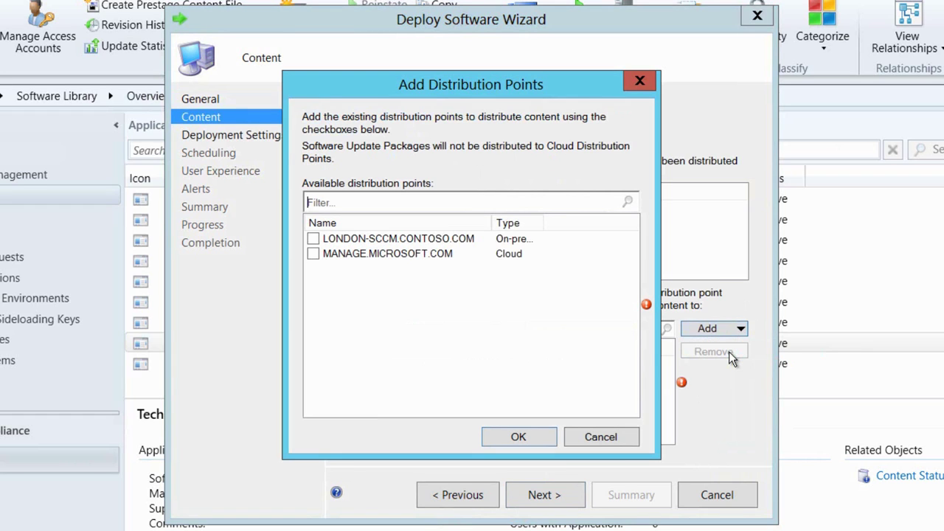
click(314, 254)
click(314, 239)
click(546, 442)
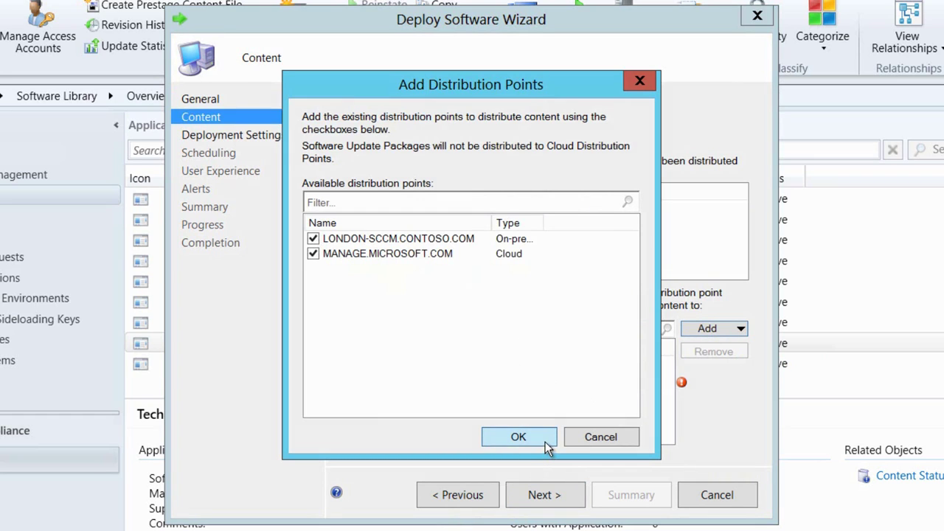
- Keep the default settings, scheduling, user experience and alerts, and run the deployment
click(546, 500)
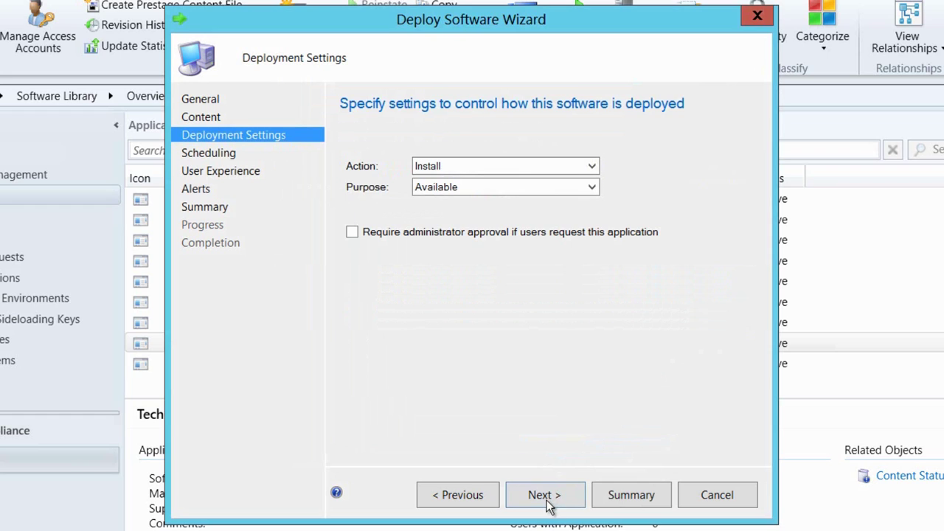
click(547, 504)
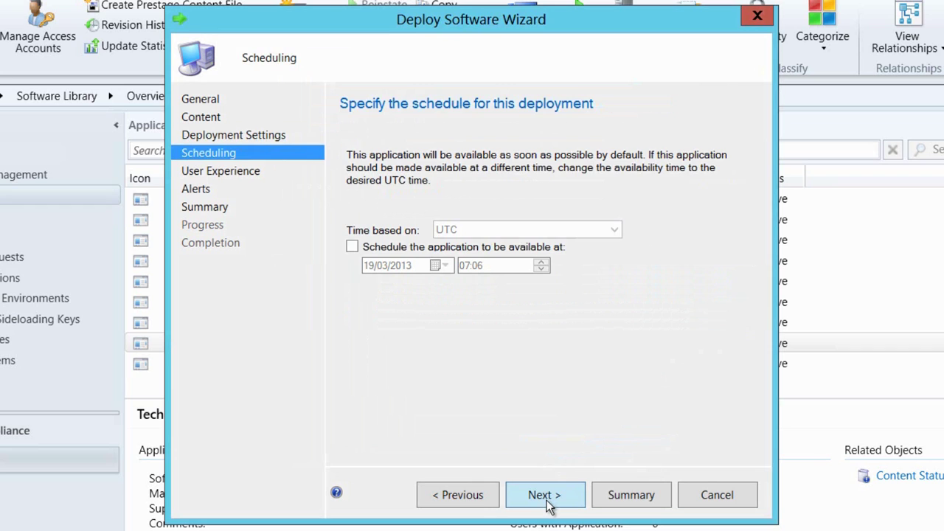
click(548, 505)
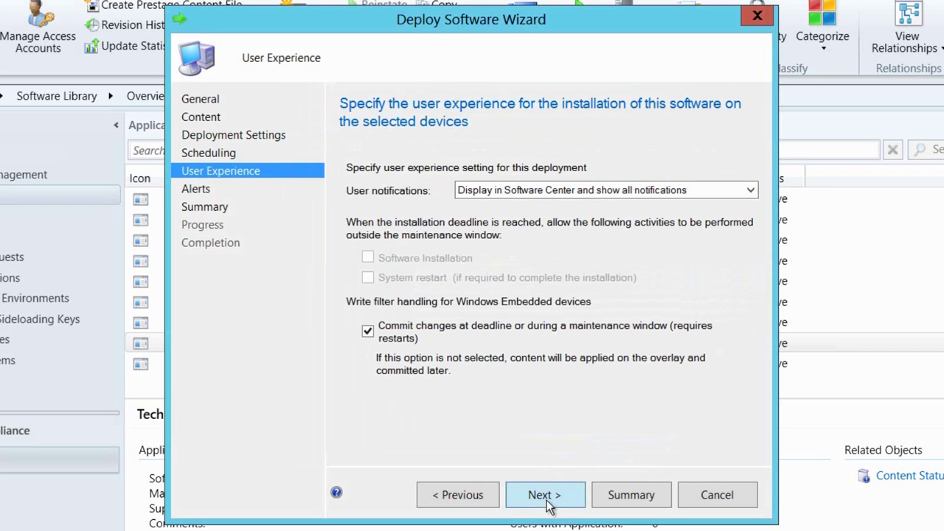
click(547, 505)
click(547, 505)
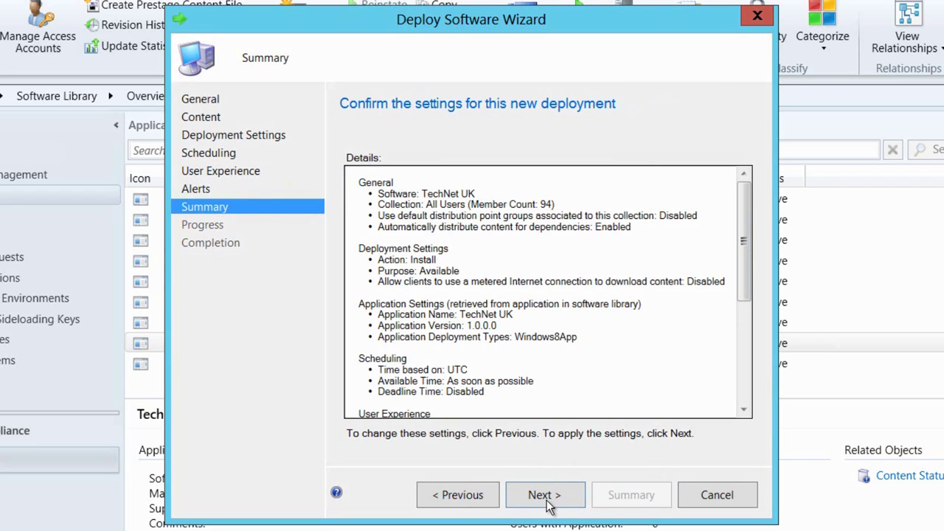
click(547, 505)
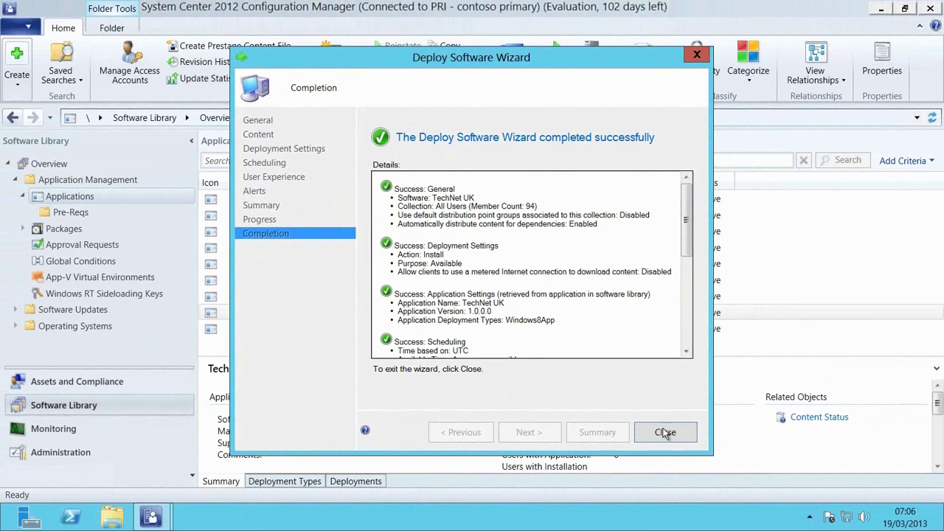
- Search Windows 8 settings for 'company app' to find Company Applications
click(669, 432)
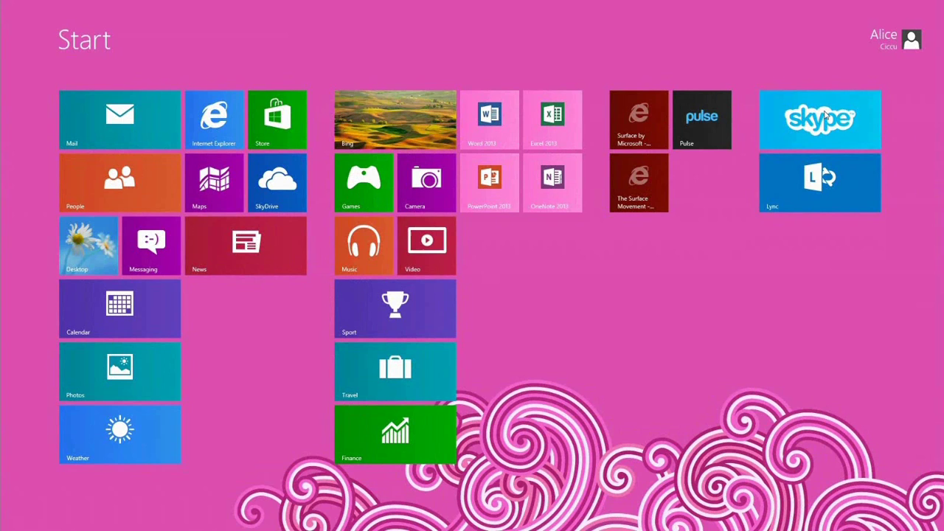
text(compa)
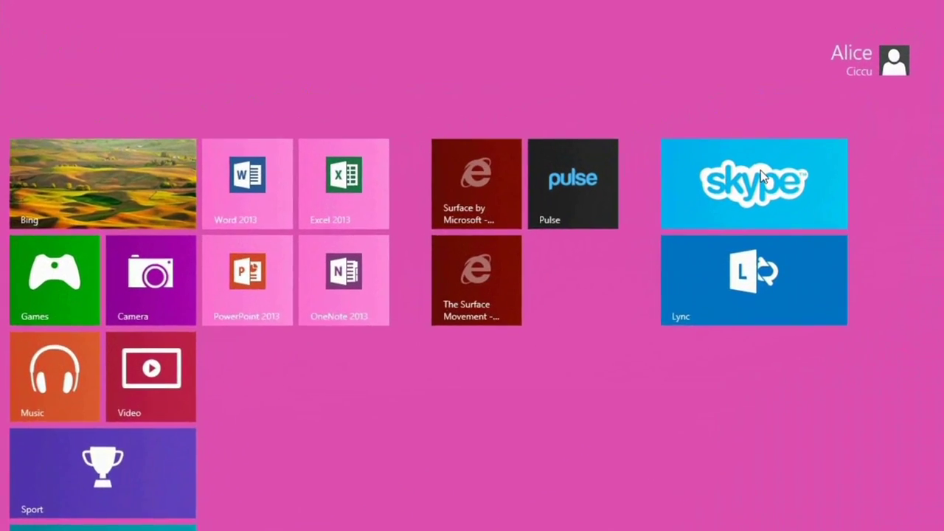
text(ny pp)
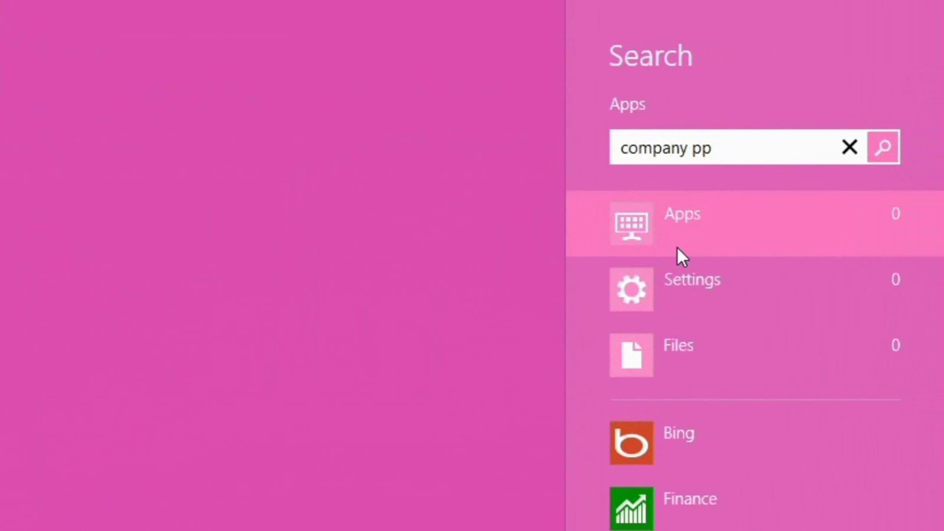
key(BackSpace)
key(BackSpace)
text(app)
click(677, 279)
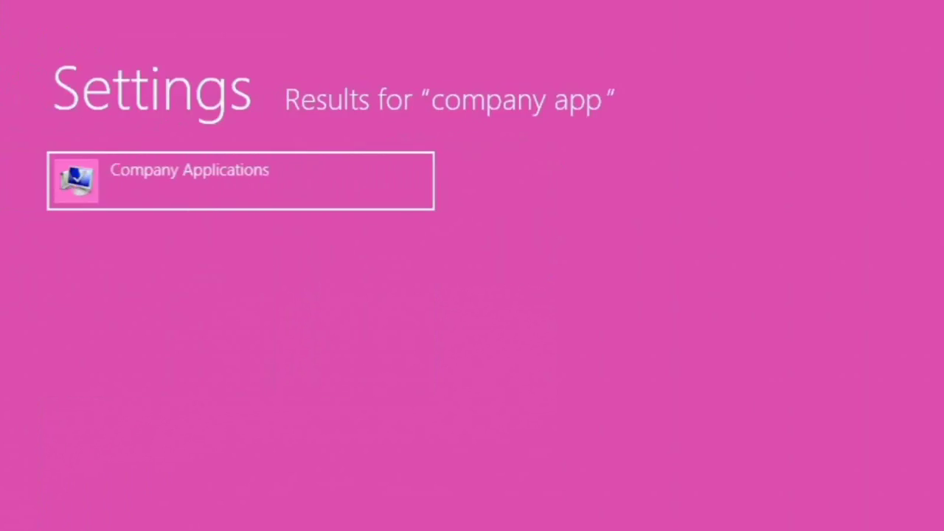
- Launch Company Applications, approve the UAC prompt, and connect using the work e-mail address and password
key(Return)
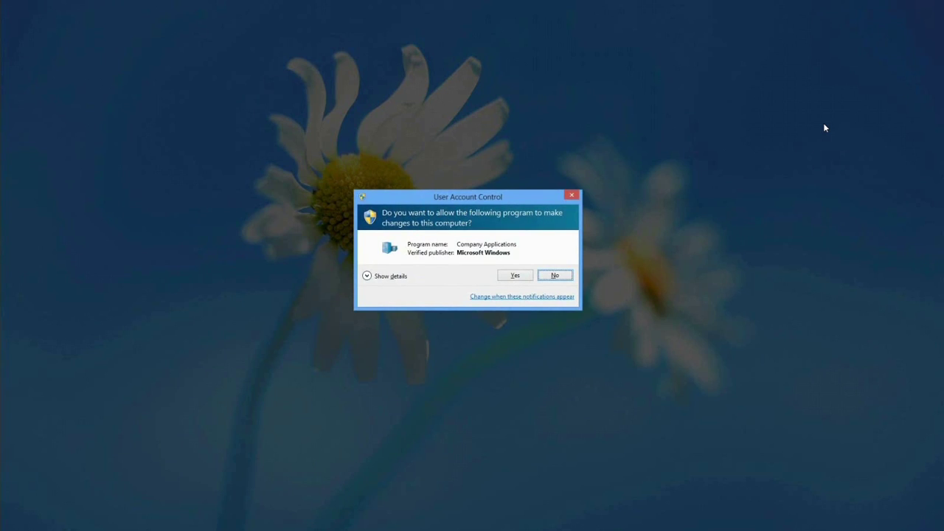
key(Left)
key(Return)
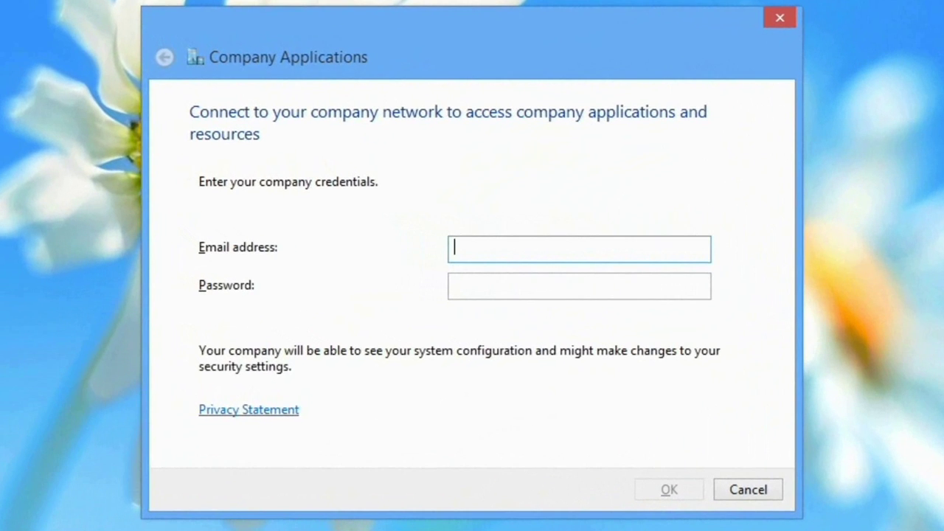
key(Tab)
text(p)
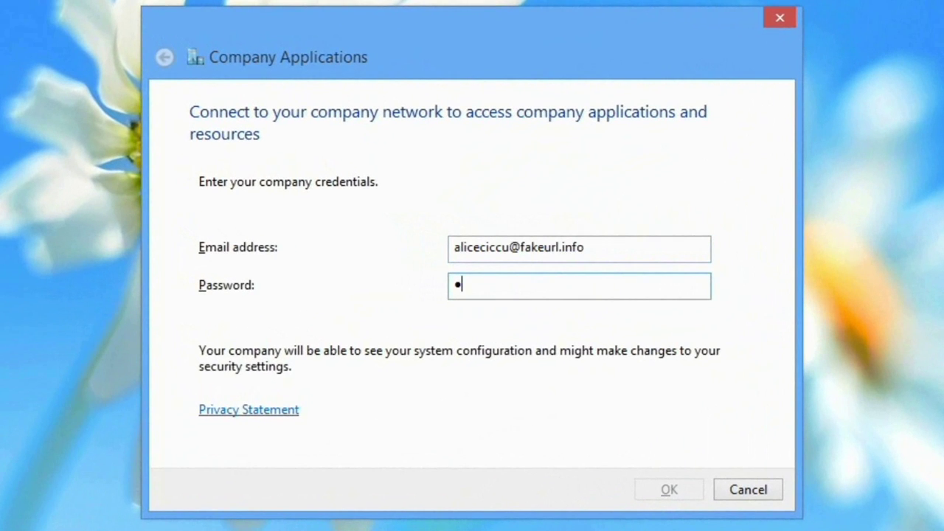
text(a)
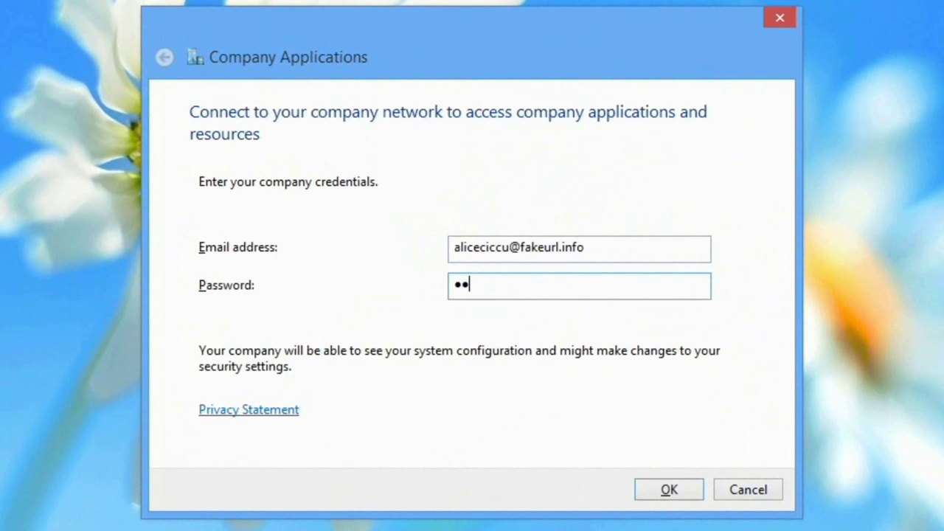
text(ssword1)
key(Return)
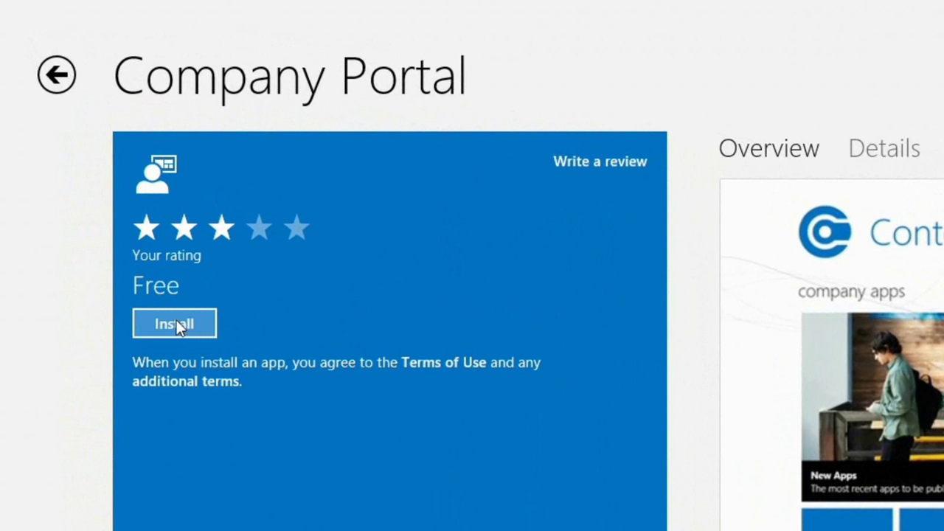
- Install the free Company Portal app from the Windows Store and return to Start to launch it
click(177, 321)
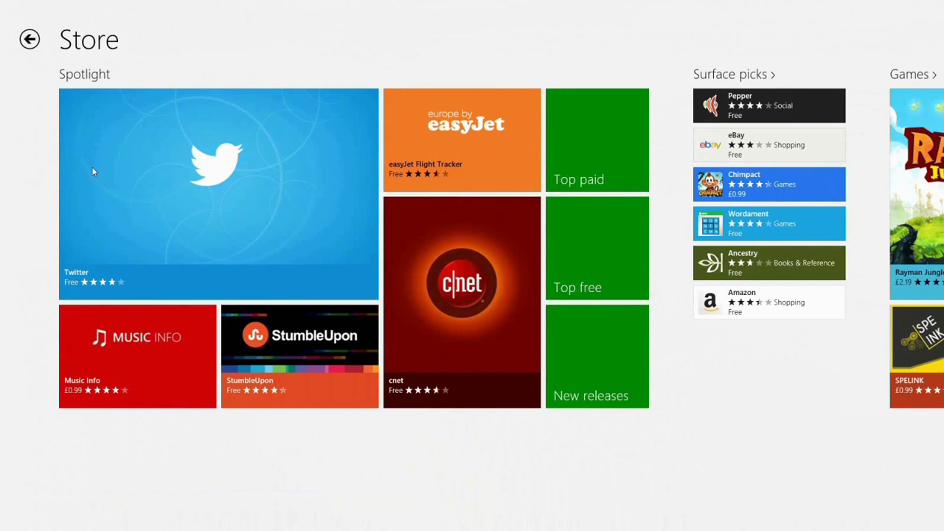
key(super)
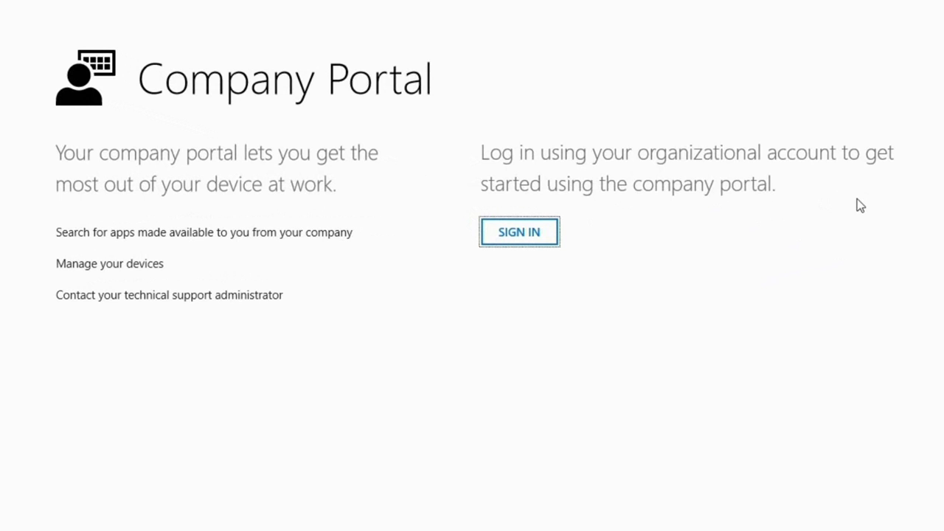
- Sign in to Company Portal with the saved Windows Intune organizational account and its password
click(531, 233)
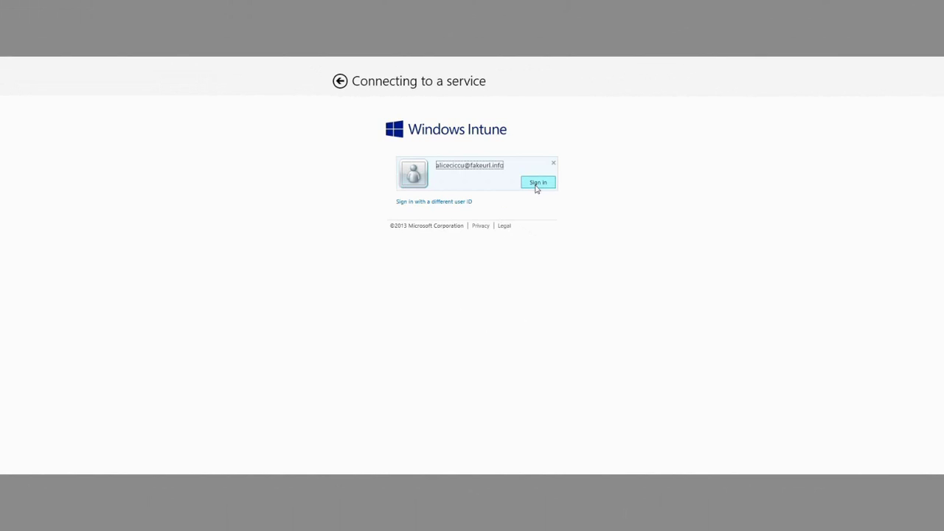
click(537, 185)
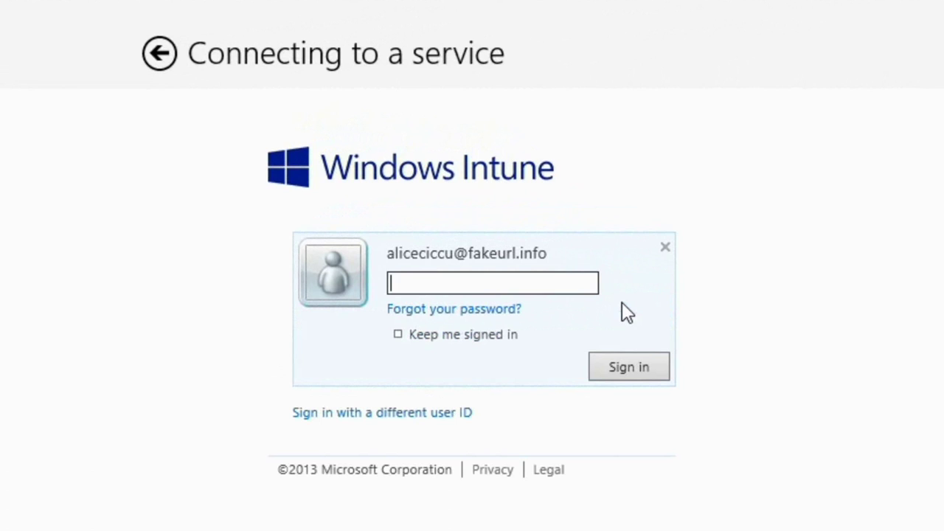
click(535, 279)
text(*********)
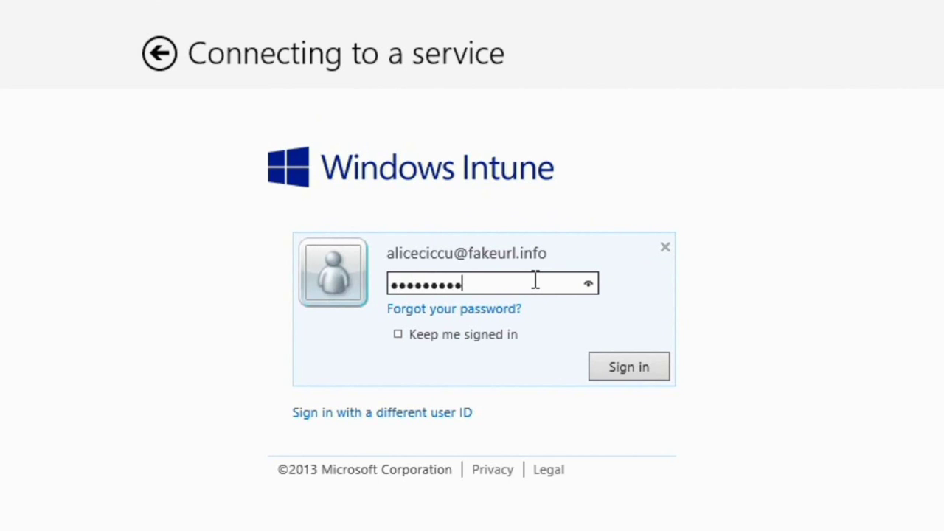
key(Return)
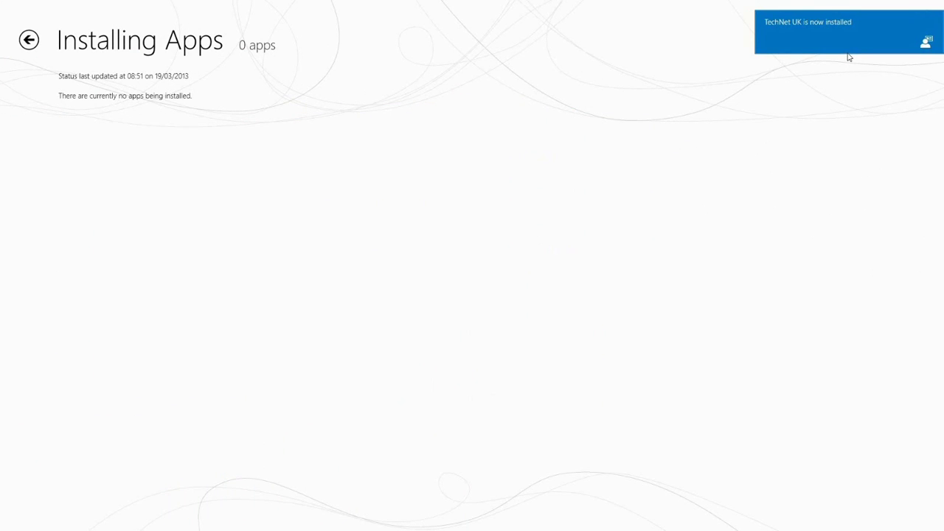
- Open TechNet UK from its Start tile and browse the blog, TechDays Online video and Twitter sections
key(super)
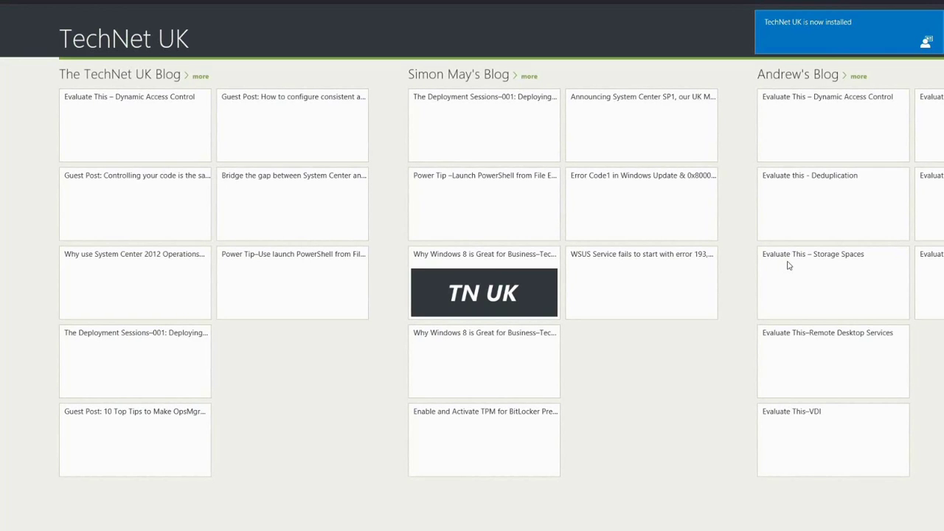
scroll(787, 266, down, 10)
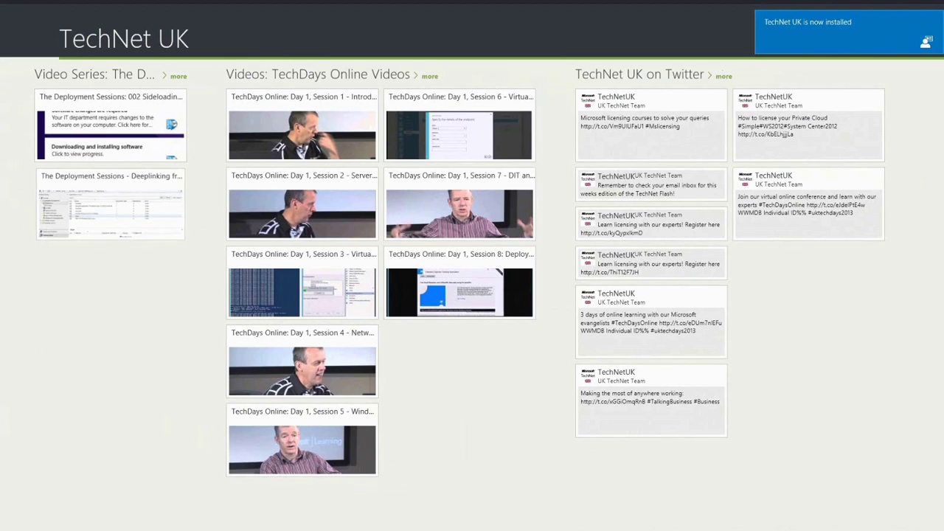
scroll(472, 266, up, 10)
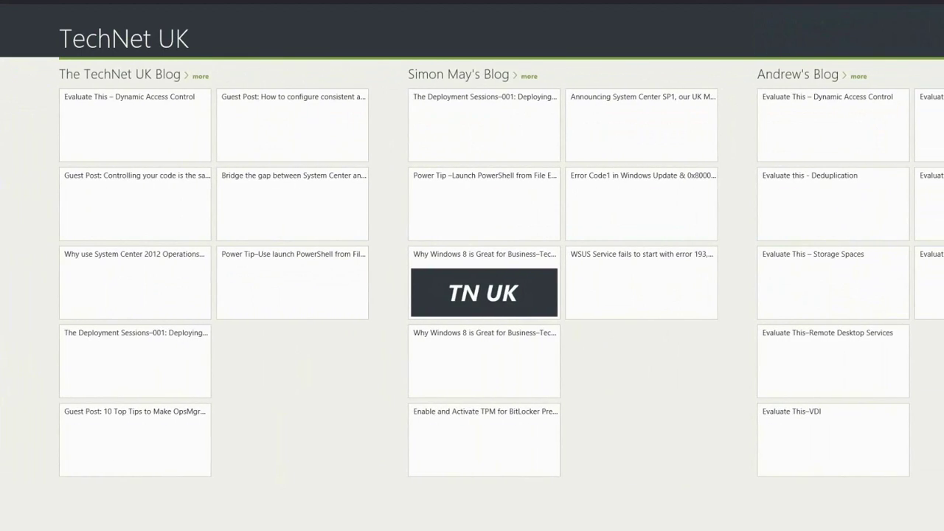
- Return to the Start screen showing the new TechNet UK tile beside Company Portal
key(super)
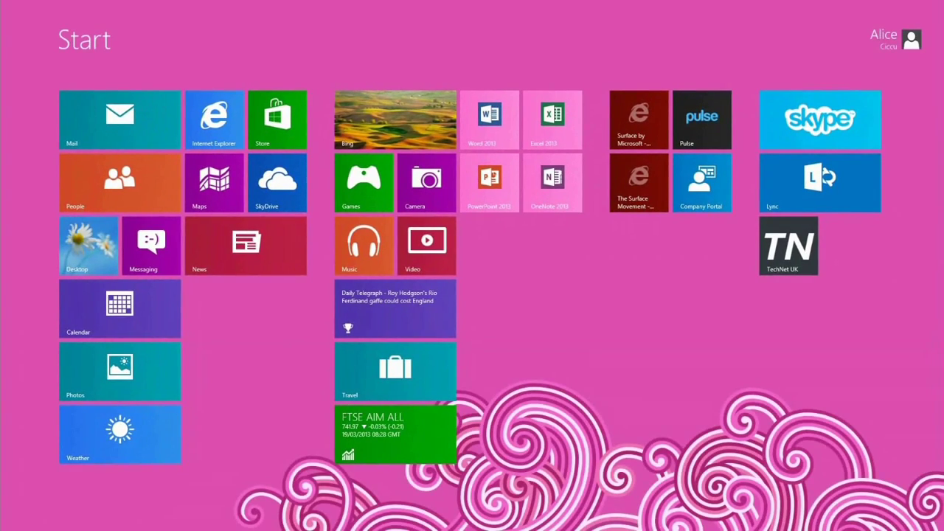